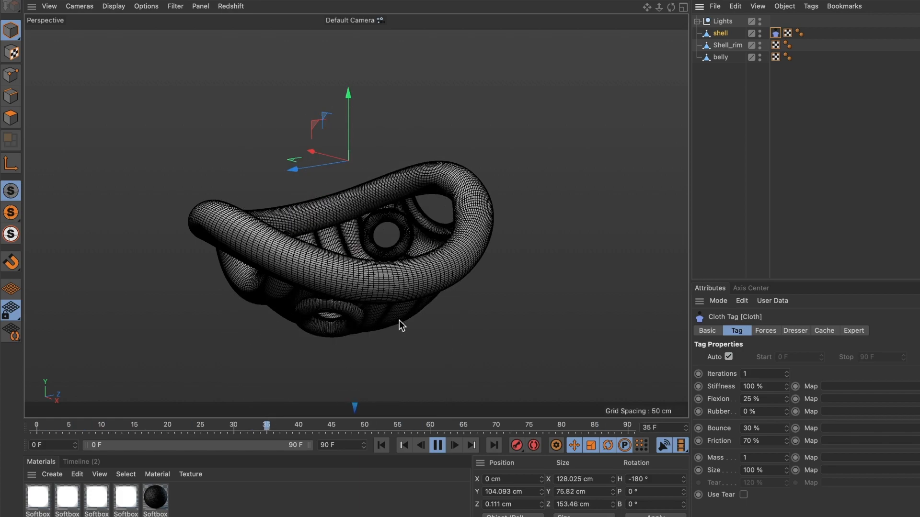
Stop and rewind the simulation to the first frame, and set the shell's cloth Gravity to 0
left_click(437, 445)
left_click(381, 445)
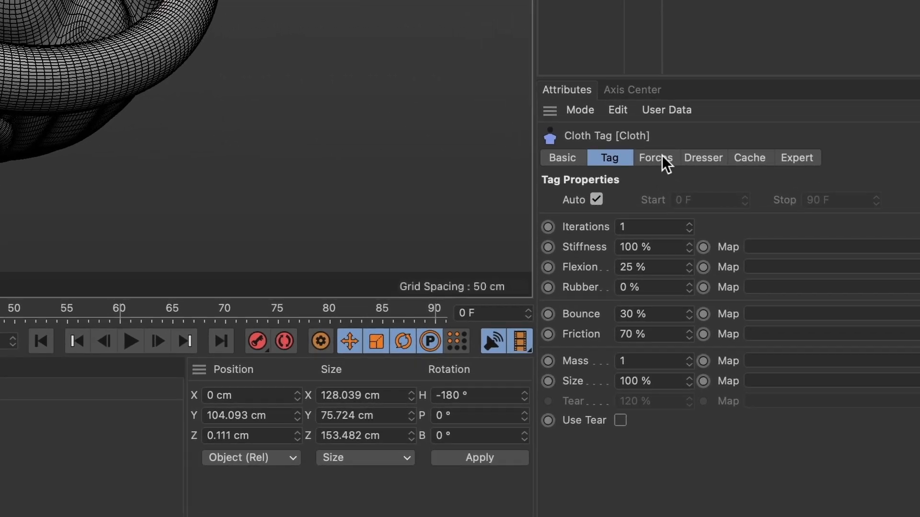
left_click(760, 316)
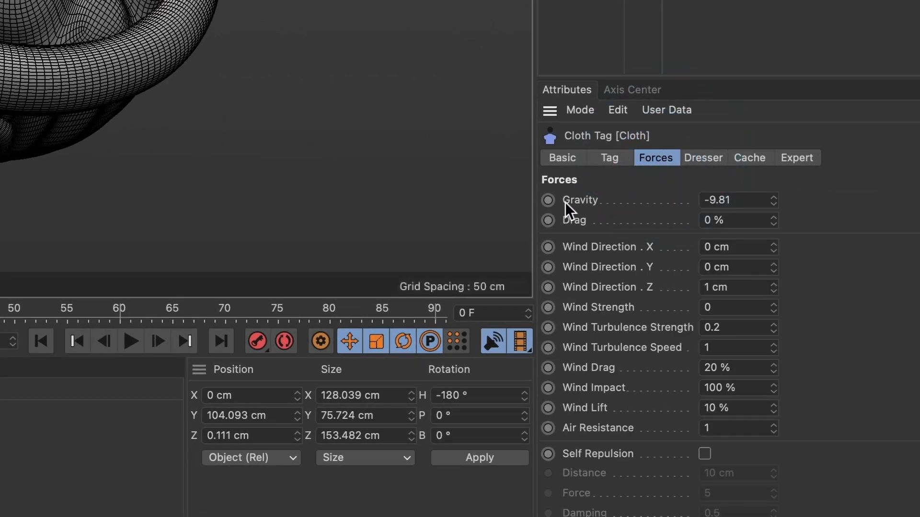
left_click_drag(745, 201, 680, 198)
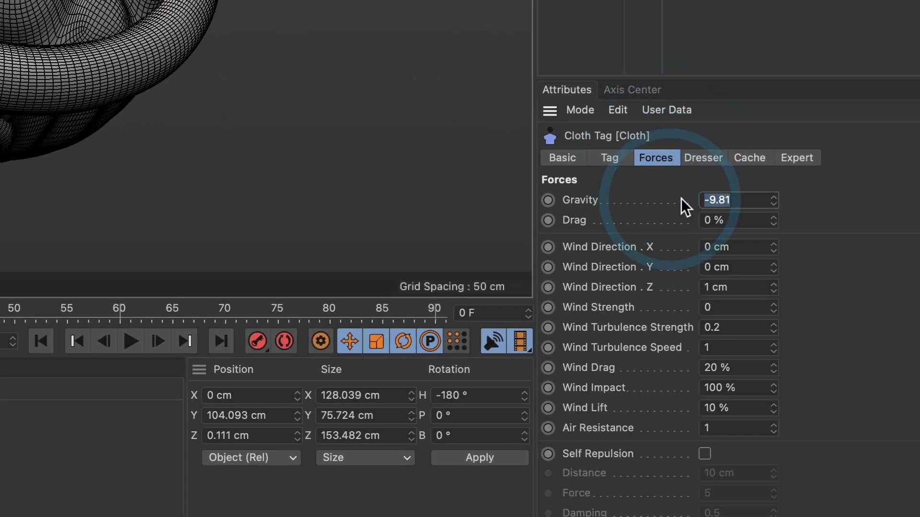
type("0")
key("Return")
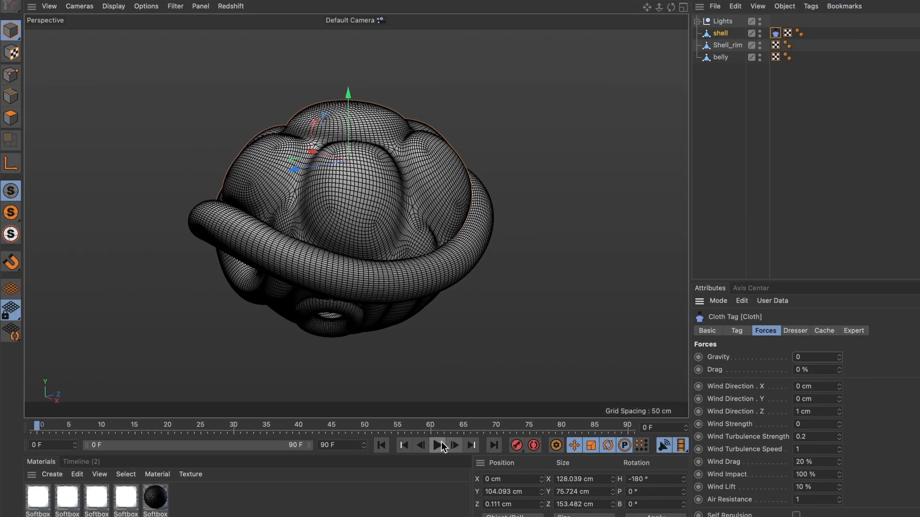
Play the cloth simulation and set the Wind Strength to 5
left_click(437, 446)
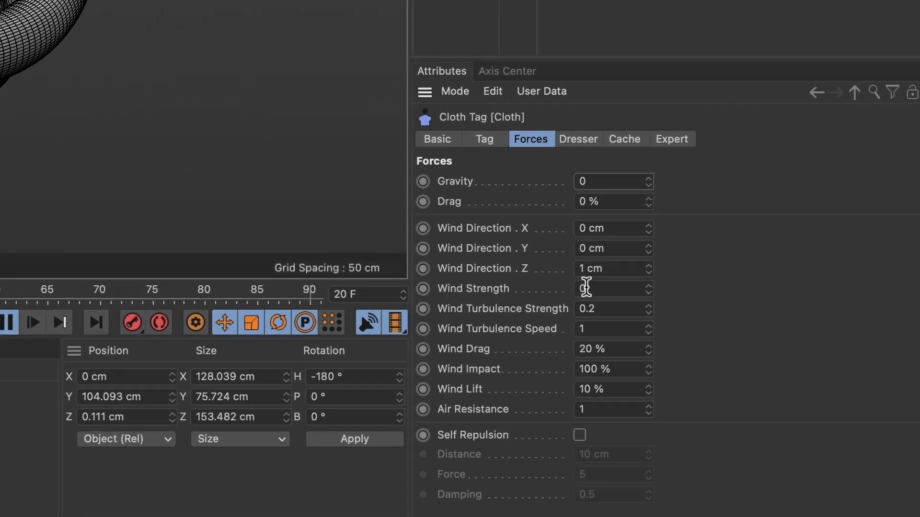
left_click(602, 288)
type("5")
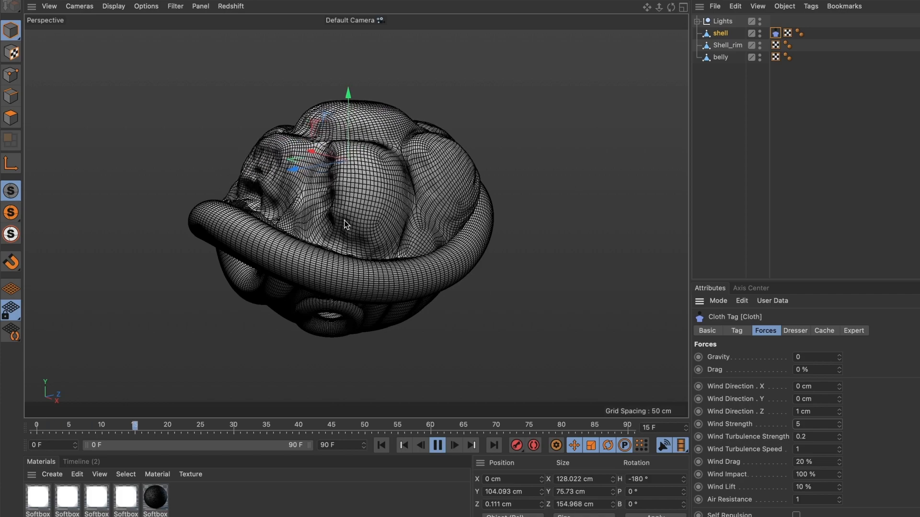
Stop the simulation, return to the first frame, and show the cloth tag's Dresser settings
left_click(437, 445)
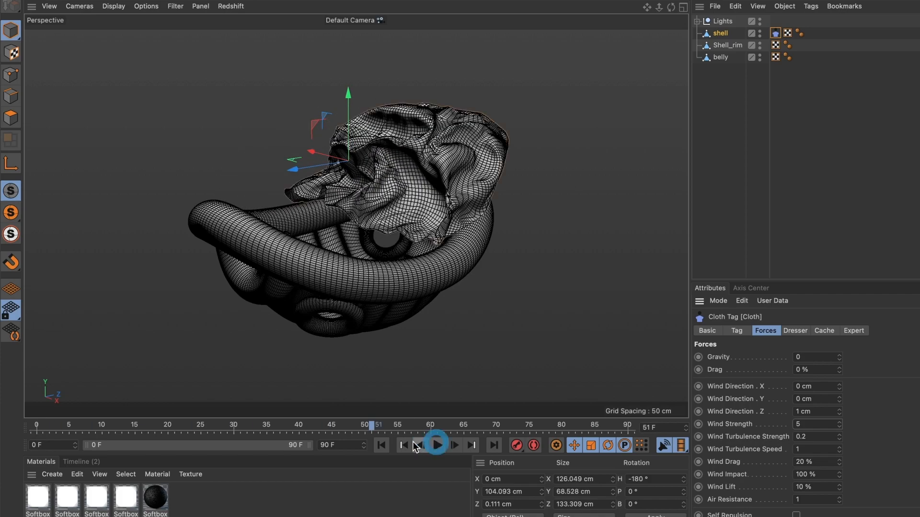
left_click(382, 445)
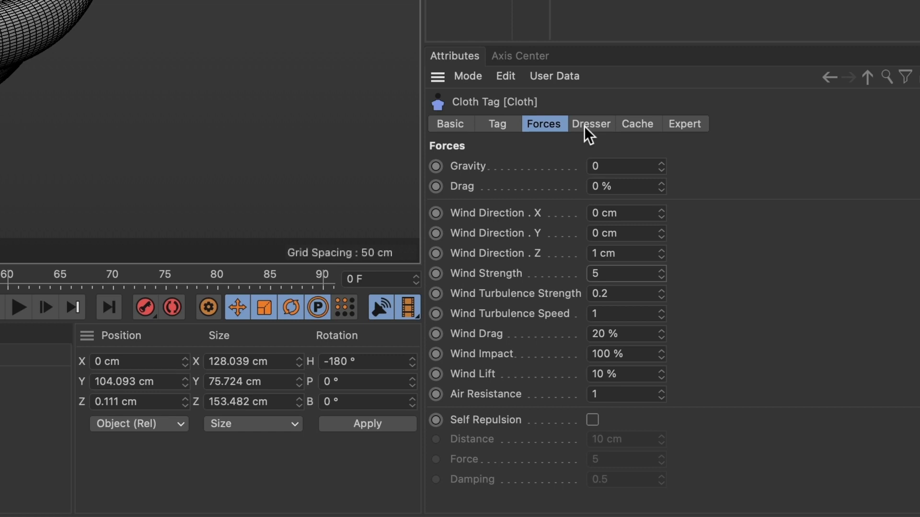
left_click(585, 125)
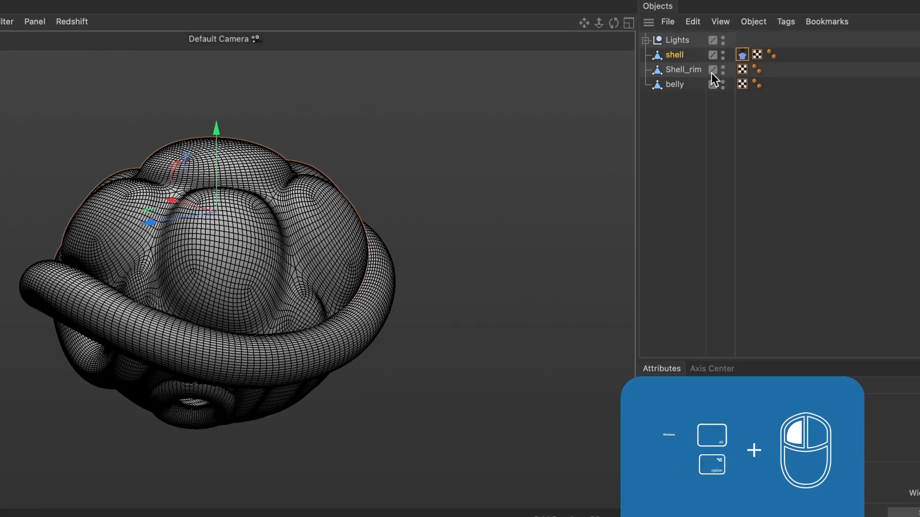
Hide the Shell_rim and belly objects in both the viewport and the renderer
left_click(916, 52)
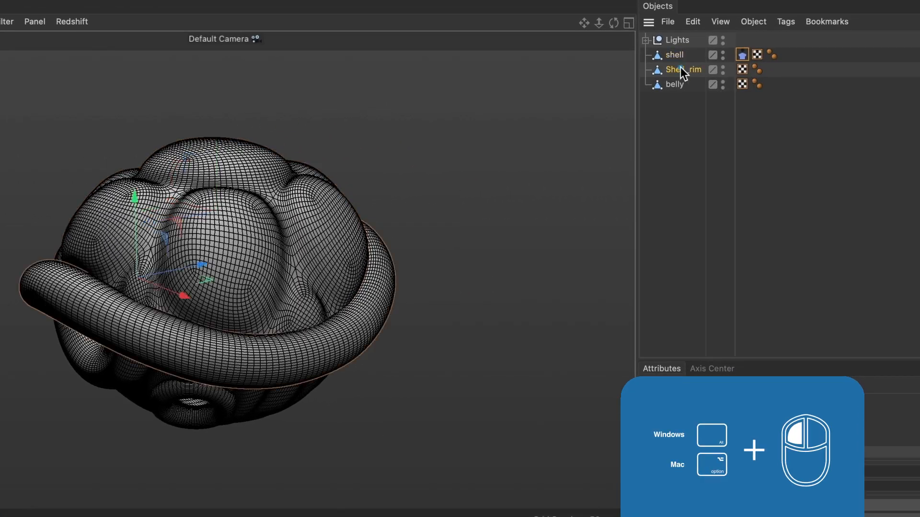
left_click(723, 70, "alt")
left_click(723, 85, "alt")
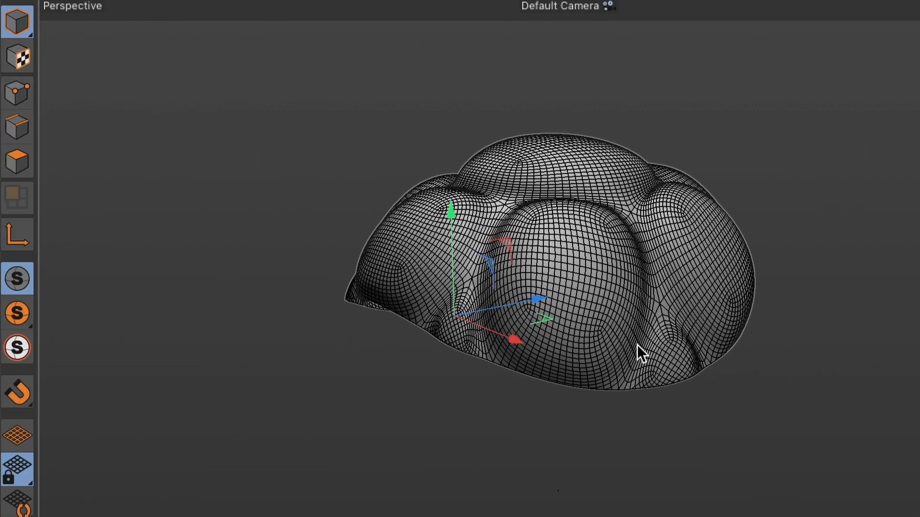
In Points mode, loop-select the points along the open lower border of the shell
left_click(23, 90)
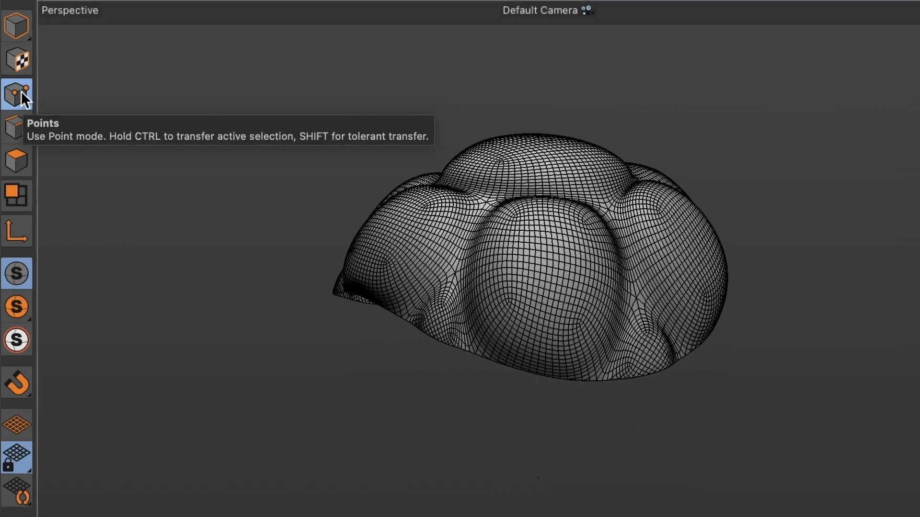
left_click(862, 54)
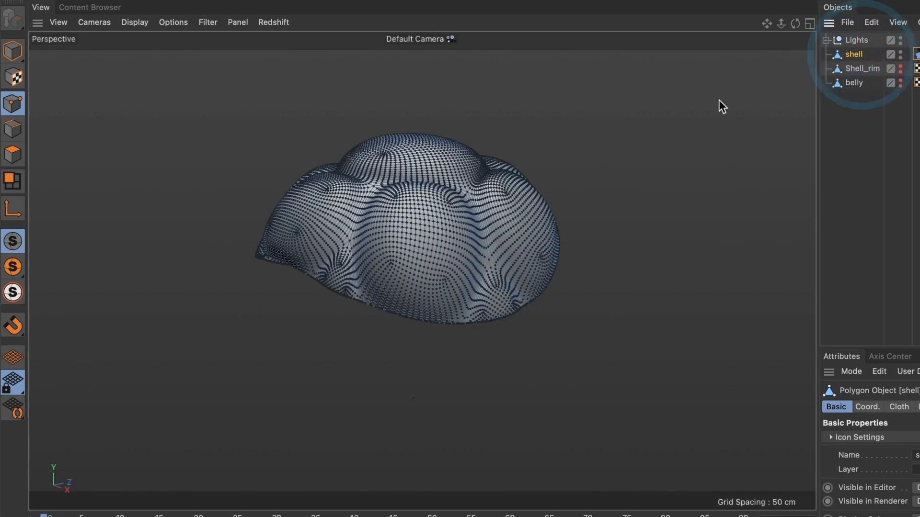
right_click_drag(413, 299, 483, 289, "alt")
middle_click_drag(483, 288, 515, 329, "alt")
left_click_drag(515, 329, 536, 229, "alt")
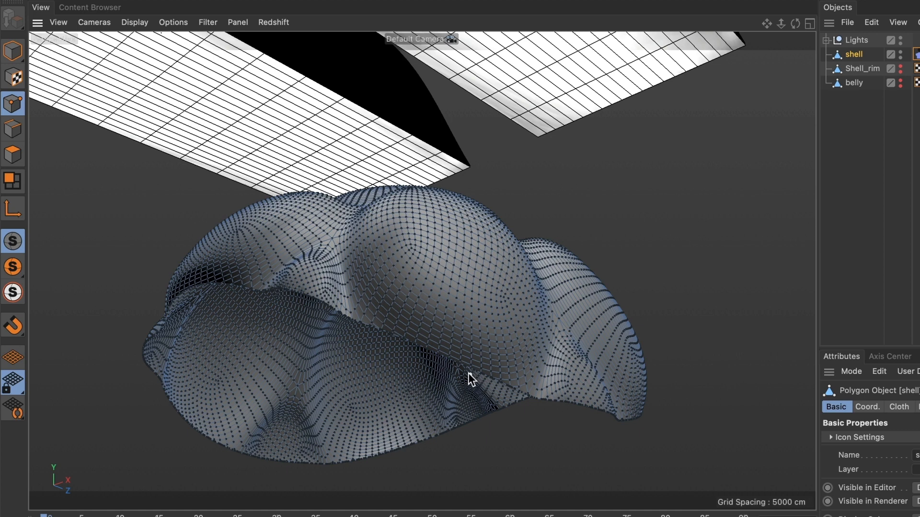
key("u")
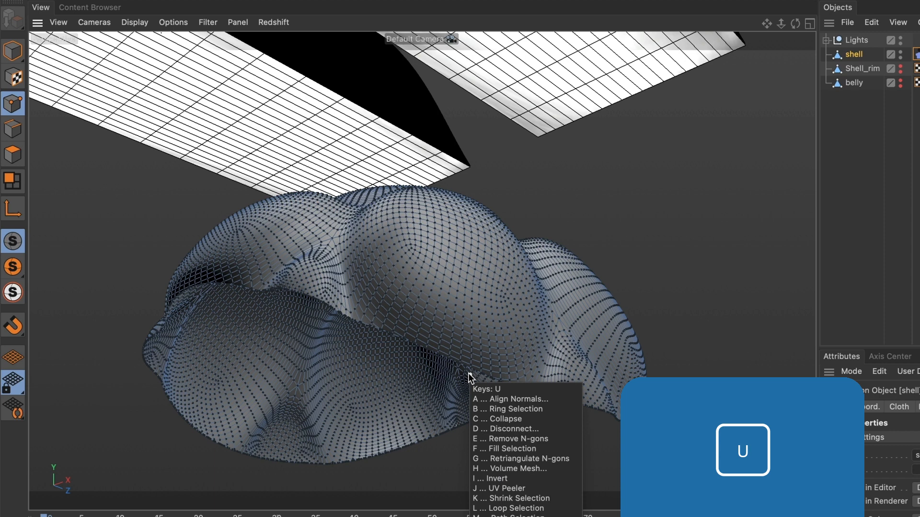
key("l")
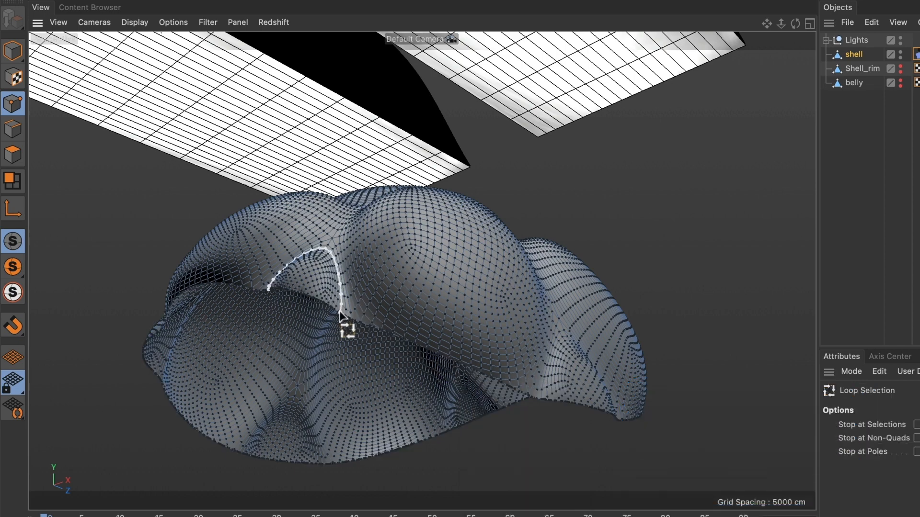
scroll(338, 310, "up", 5)
left_click_drag(398, 309, 394, 320, "alt")
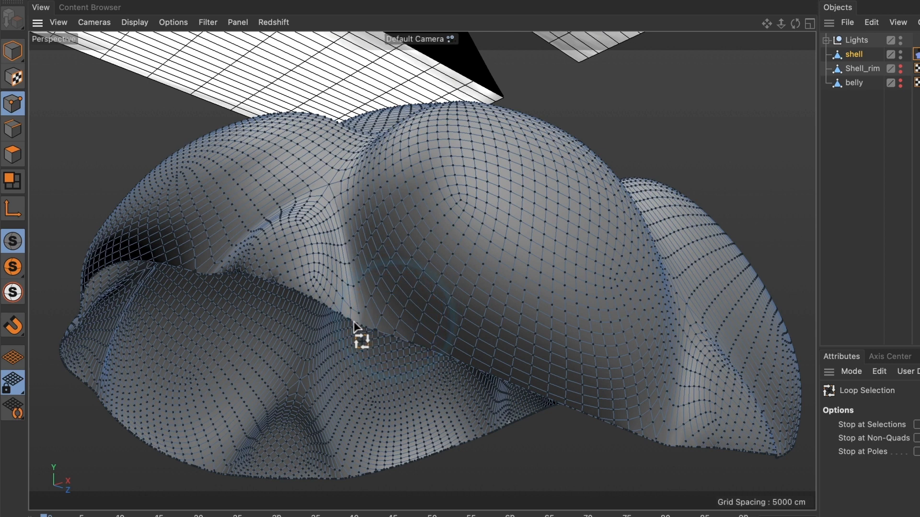
left_click(354, 325)
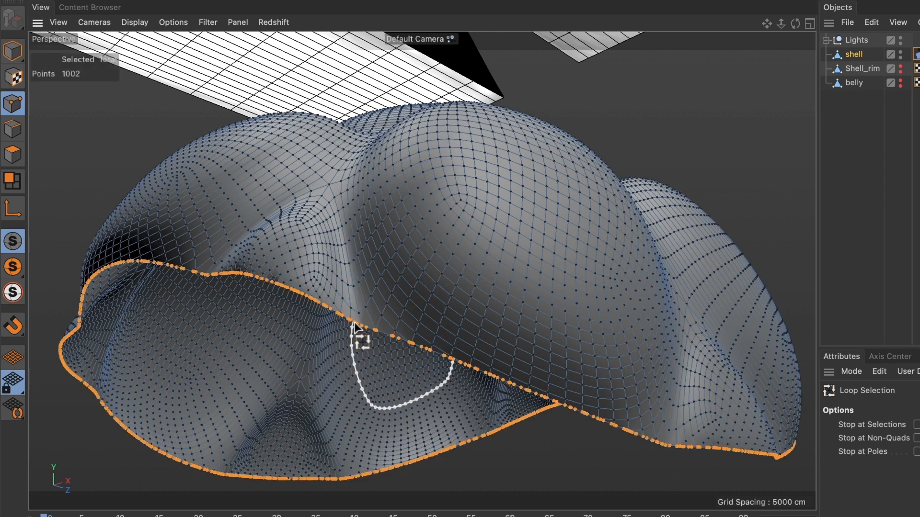
Add the point loops along the groove between the first two side bulges and around the small wedge beneath it
scroll(383, 287, "up", 5)
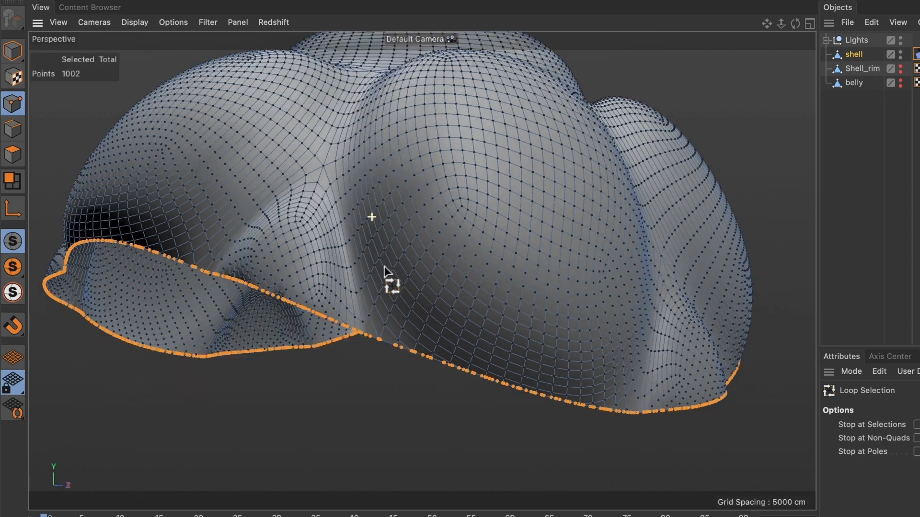
left_click(354, 203, "shift")
left_click(320, 196, "shift")
left_click(328, 229, "shift")
Add the point loop around the base of the shell's top bulge to the selection
right_click_drag(386, 254, 432, 231, "alt")
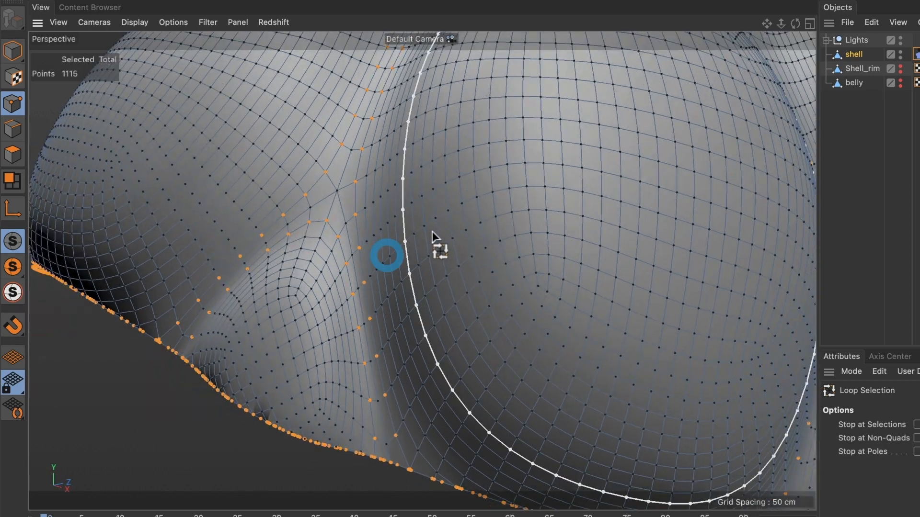
left_click_drag(422, 235, 377, 287, "alt")
right_click_drag(358, 171, 425, 155, "alt")
left_click_drag(425, 154, 352, 226, "alt")
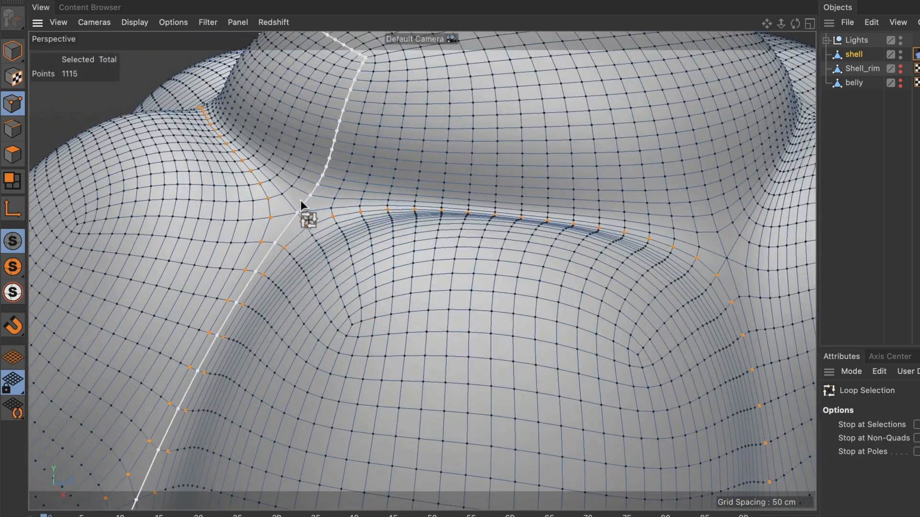
left_click(277, 171, "shift")
Extend the selection with the point loops along the next side bulge's groove and its small lower wedge
right_click_drag(561, 319, 468, 343, "alt")
left_click_drag(500, 343, 269, 200, "alt")
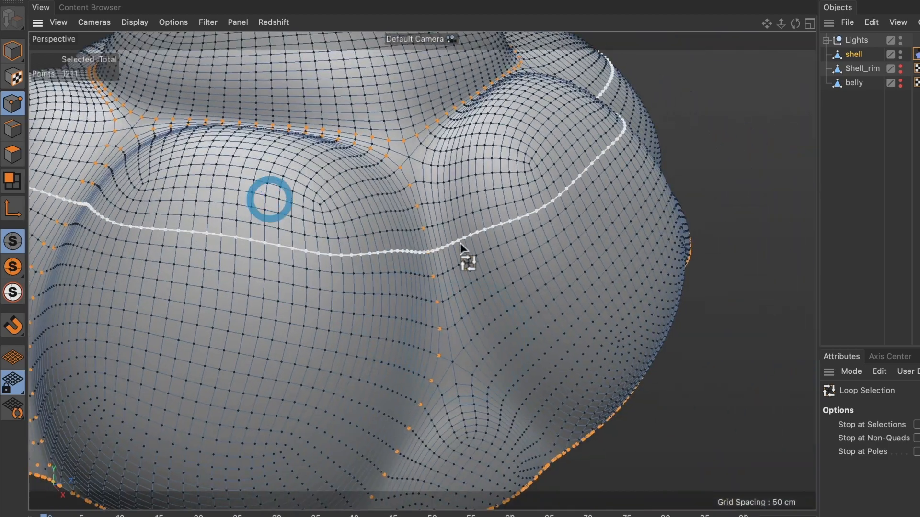
right_click_drag(460, 243, 491, 240, "alt")
left_click(411, 173, "shift")
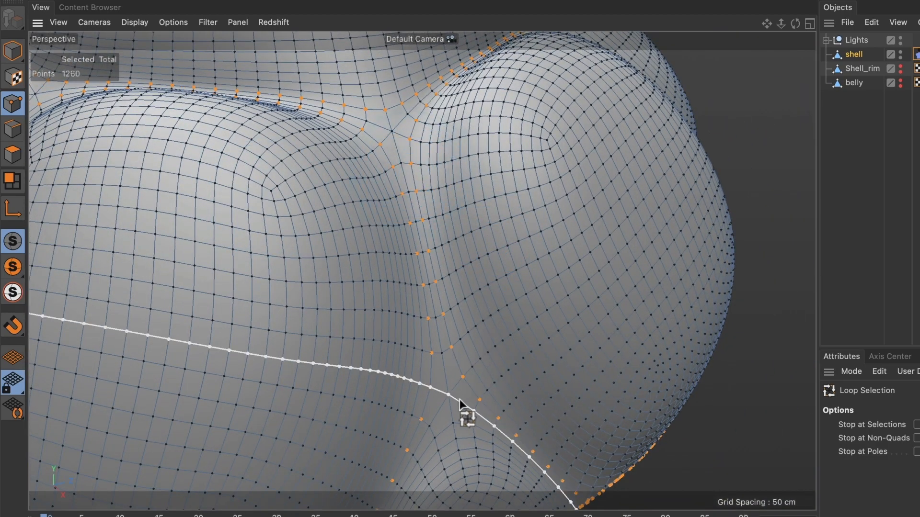
left_click(459, 418, "shift")
Continue around the shell, adding the point loops bordering the following side bulge and the wedge below its groove
right_click_drag(498, 378, 443, 387, "alt")
left_click_drag(508, 355, 421, 336, "alt")
left_click_drag(262, 339, 386, 345, "alt")
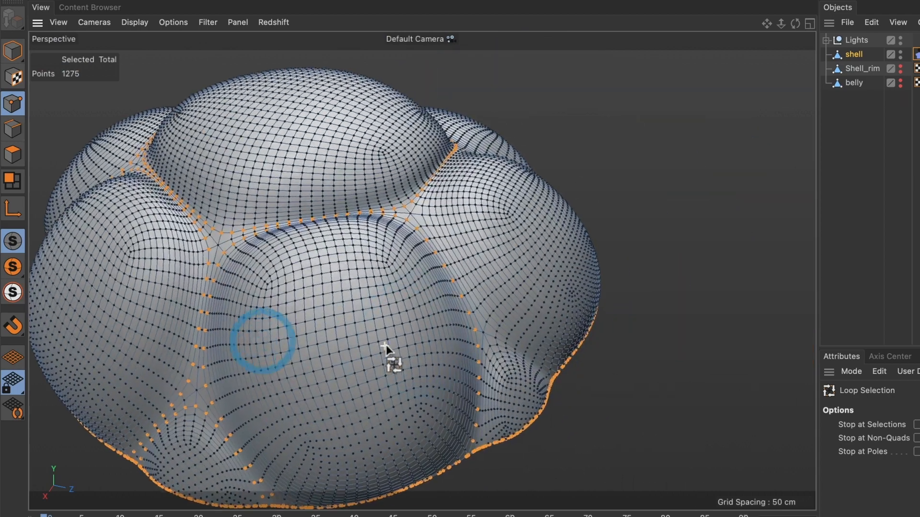
right_click_drag(387, 345, 475, 335, "alt")
left_click_drag(495, 334, 406, 332, "alt")
left_click(579, 376, "shift")
left_click(576, 320, "shift")
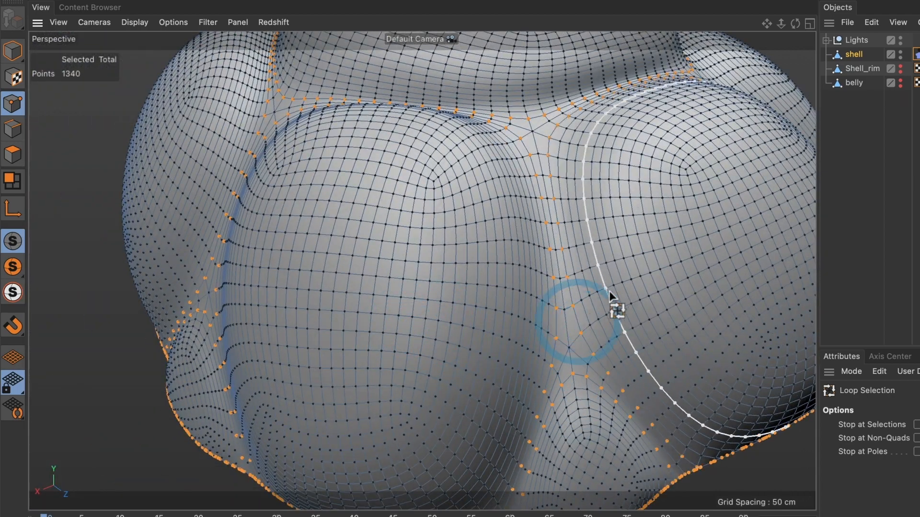
Add one border point loop in the groove between the next pair of side bulges
left_click_drag(608, 291, 278, 319, "alt")
left_click_drag(519, 298, 355, 235, "alt")
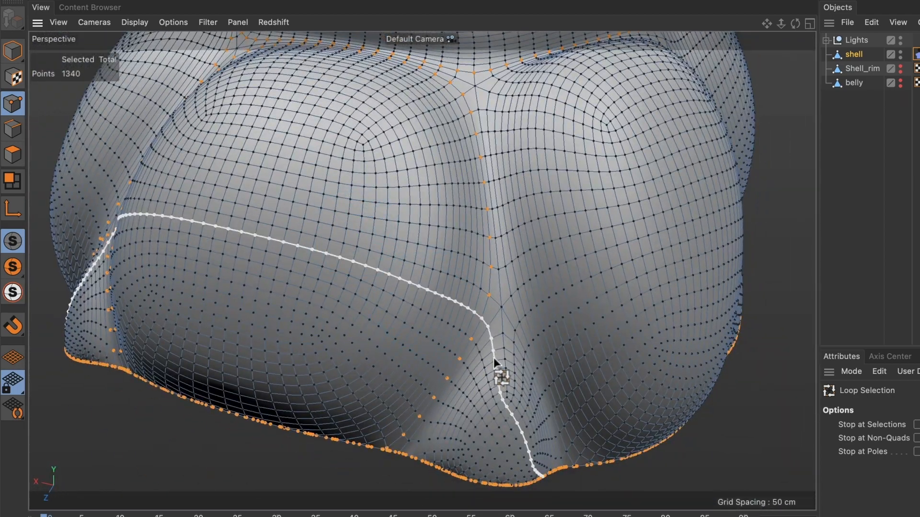
left_click(505, 335, "shift")
Add the opposite border loop of that groove and the loop around the small wedge beneath it
left_click_drag(518, 324, 429, 265, "alt")
right_click_drag(427, 318, 478, 304, "alt")
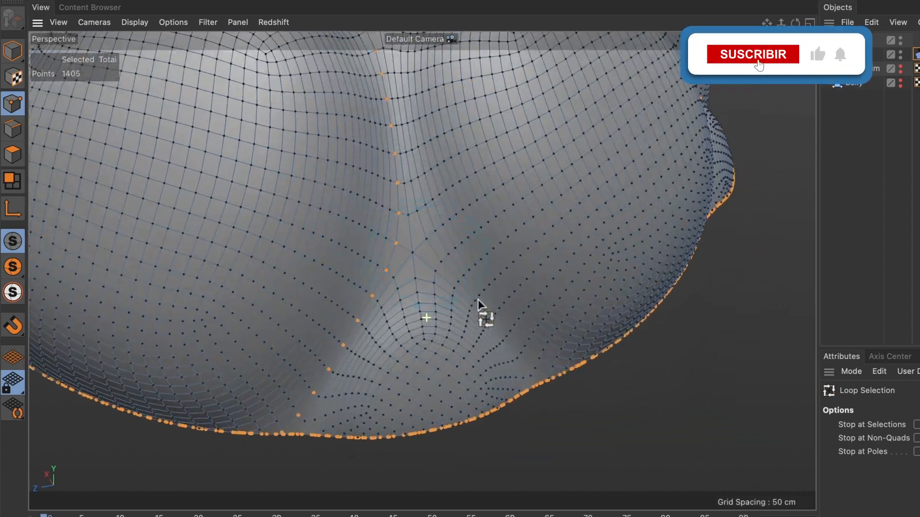
left_click(435, 284, "shift")
left_click(438, 255, "shift")
Add the remaining wedge's point loop to complete the selection of the shell's grooves and lower border
left_click_drag(520, 256, 503, 365, "alt")
right_click_drag(523, 331, 345, 335, "alt")
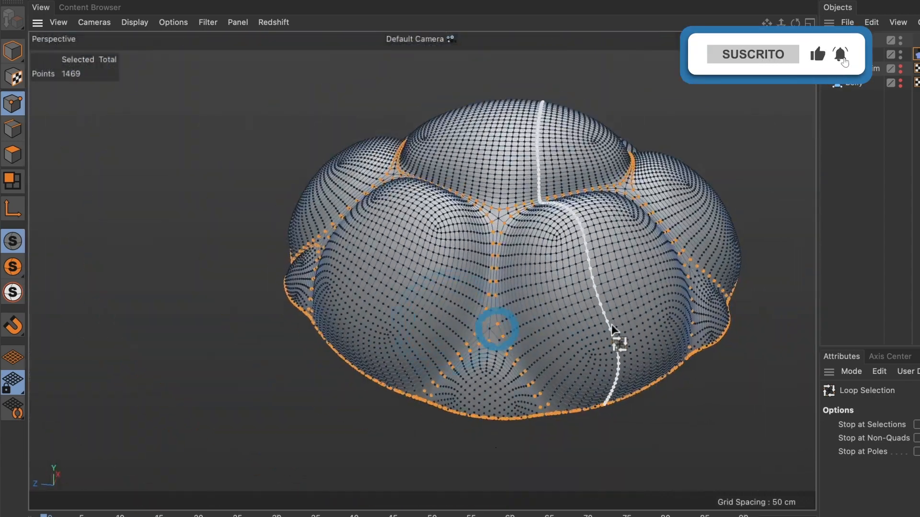
left_click_drag(613, 332, 519, 327, "alt")
middle_click_drag(519, 327, 488, 329, "alt")
right_click_drag(568, 335, 554, 302, "alt")
left_click(577, 292, "shift")
left_click_drag(554, 302, 461, 269, "alt")
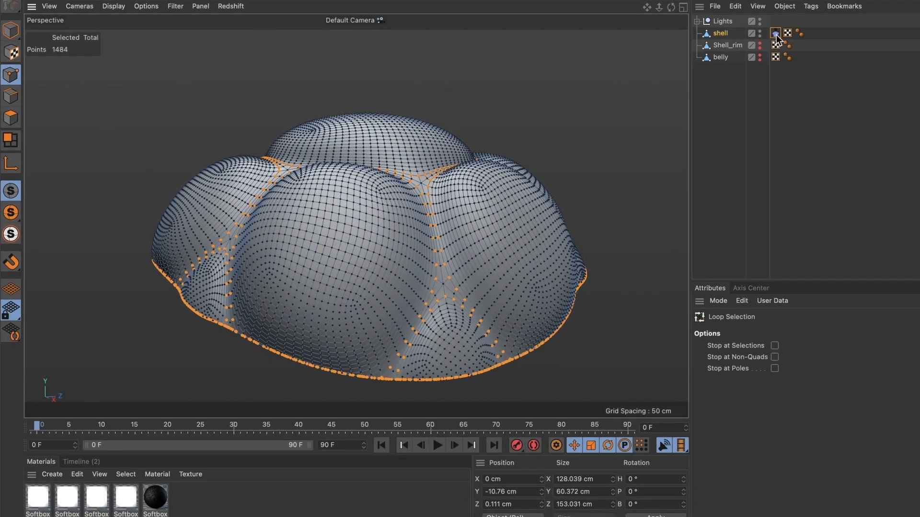
Set the selected groove and border points as Fix Points in the shell's cloth tag
left_click(888, 49)
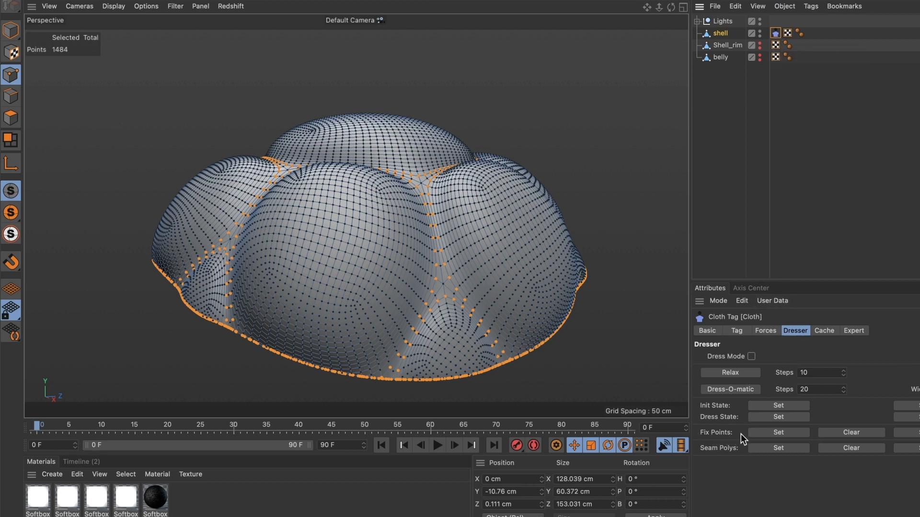
left_click(778, 433)
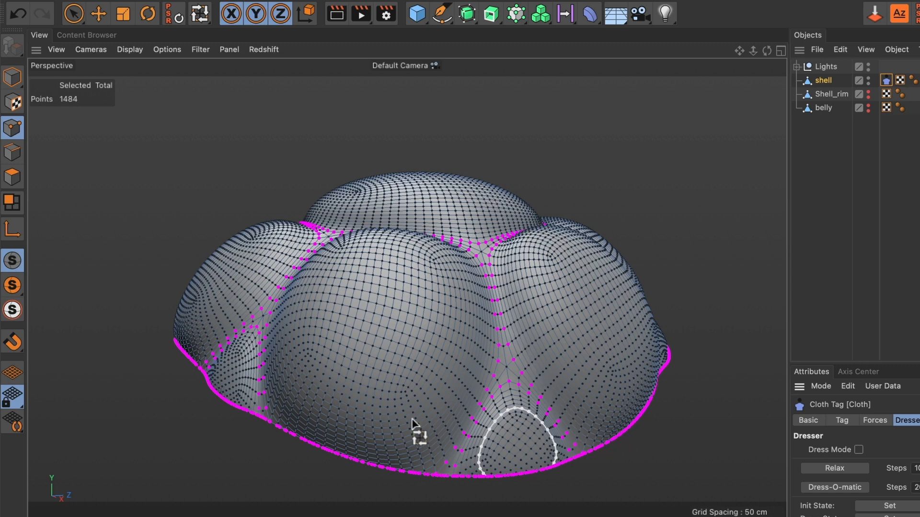
Return to Model mode with the Move tool and turn off Draw for the cloth tag's Fix Points
left_click(17, 80)
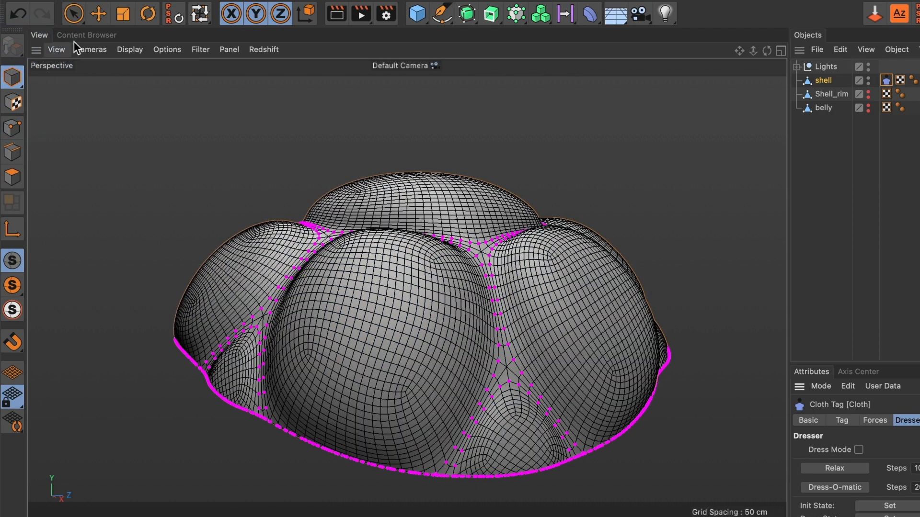
left_click(96, 18)
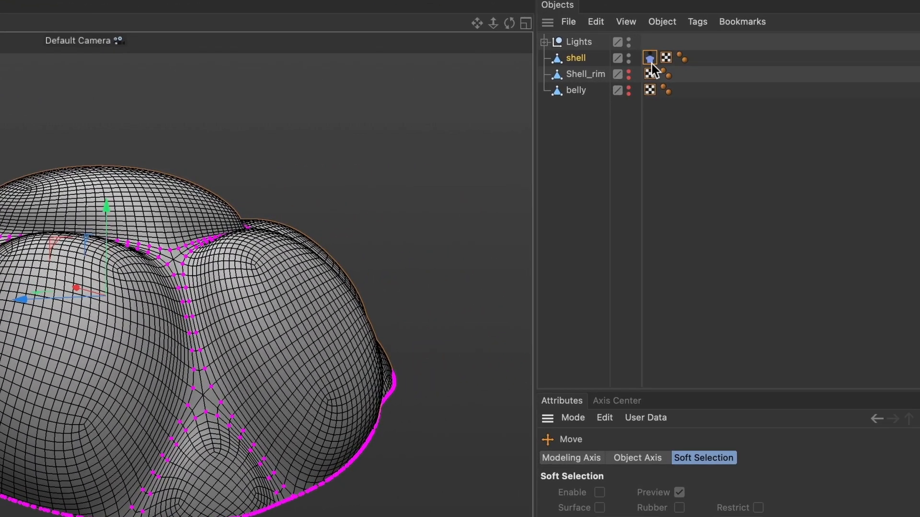
left_click(887, 82)
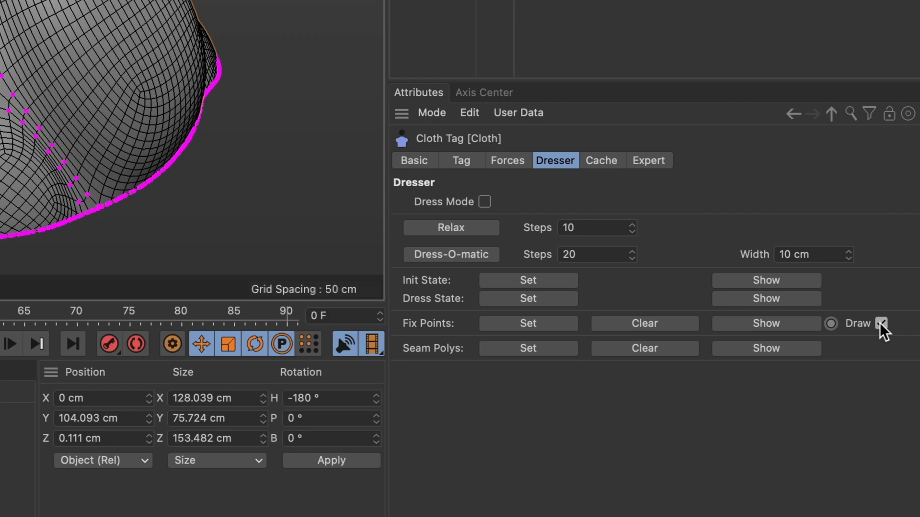
left_click(880, 324)
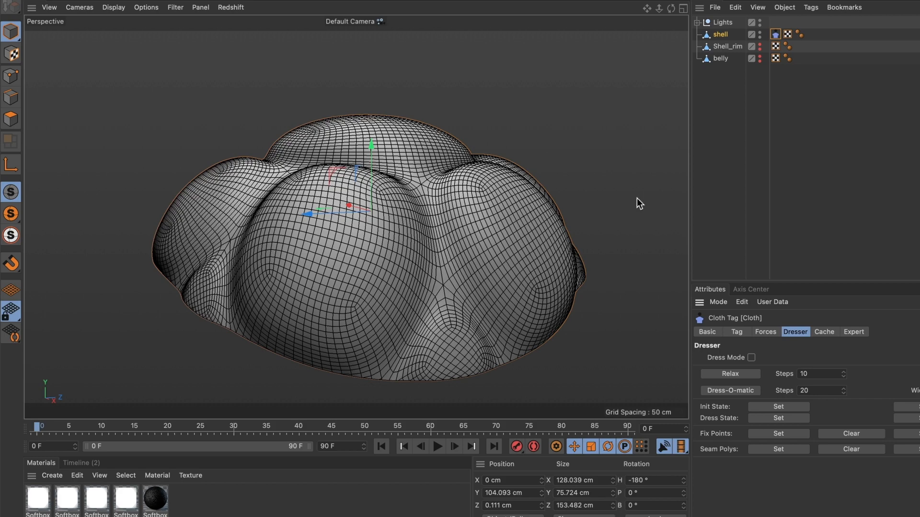
Make the Shell_rim and belly objects visible again in the viewport
left_click(759, 47, "alt")
left_click(759, 56, "alt")
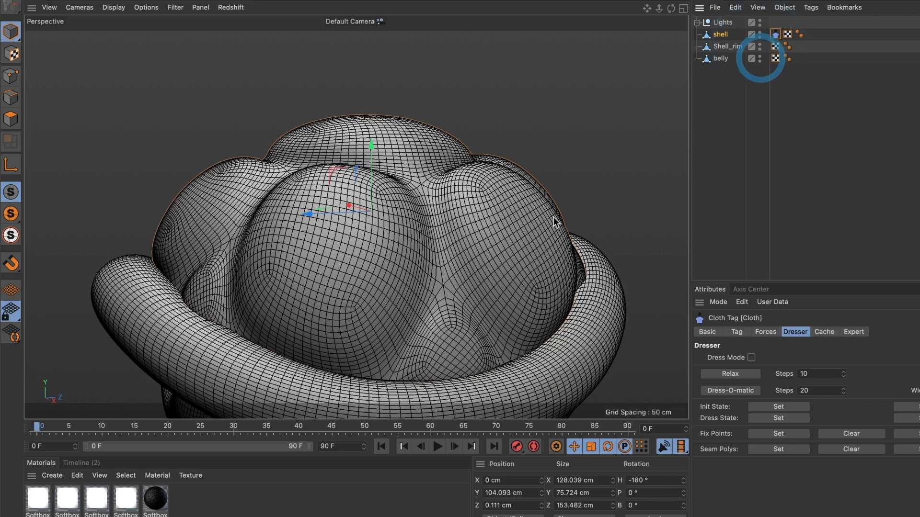
right_click_drag(460, 300, 425, 310, "alt")
middle_click_drag(458, 321, 458, 313, "alt")
left_click_drag(458, 312, 468, 225, "alt")
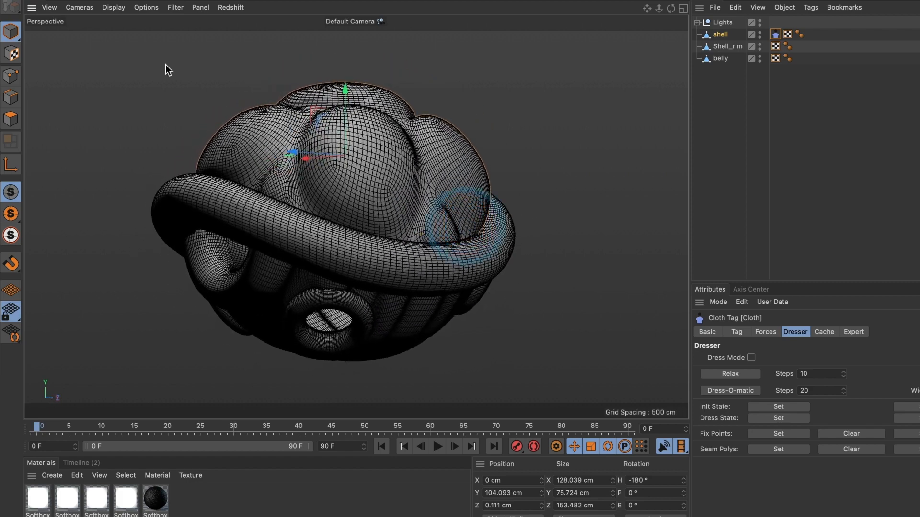
Frame the default view, play the cloth simulation to examine the shell's deformation, and return to the first frame
left_click(55, 7)
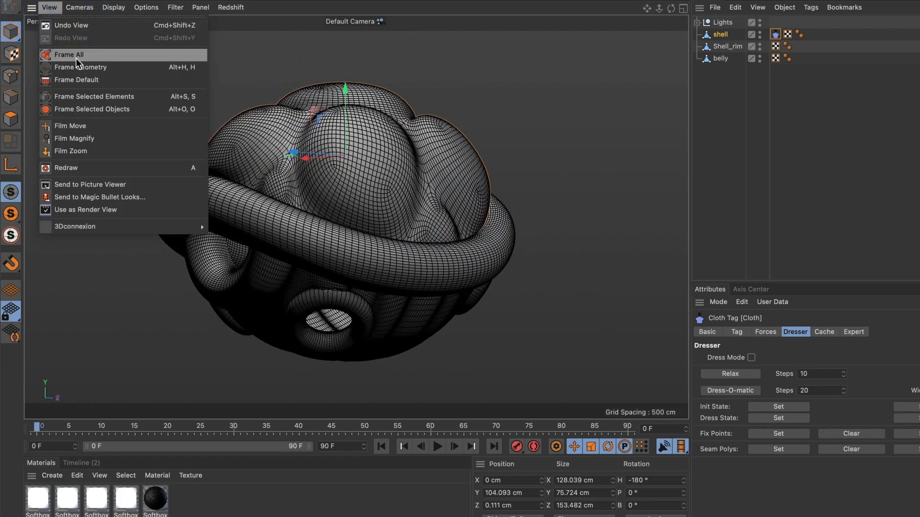
left_click(75, 81)
right_click_drag(342, 165, 432, 145, "alt")
mouse_move(432, 146)
left_mouse_down("alt")
mouse_move(447, 154)
mouse_move(442, 206)
mouse_move(444, 173)
mouse_move(435, 193)
mouse_move(411, 175)
left_mouse_up("alt")
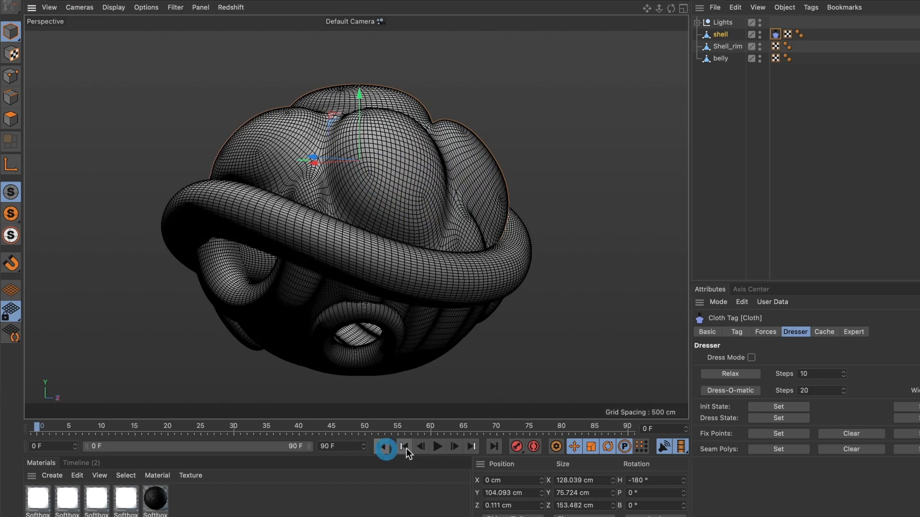
left_click(437, 447)
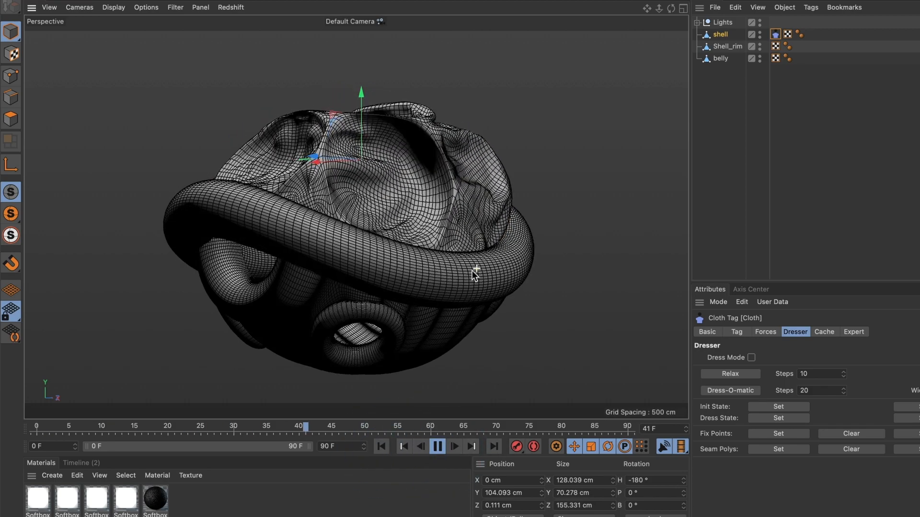
left_click_drag(472, 271, 447, 298, "alt")
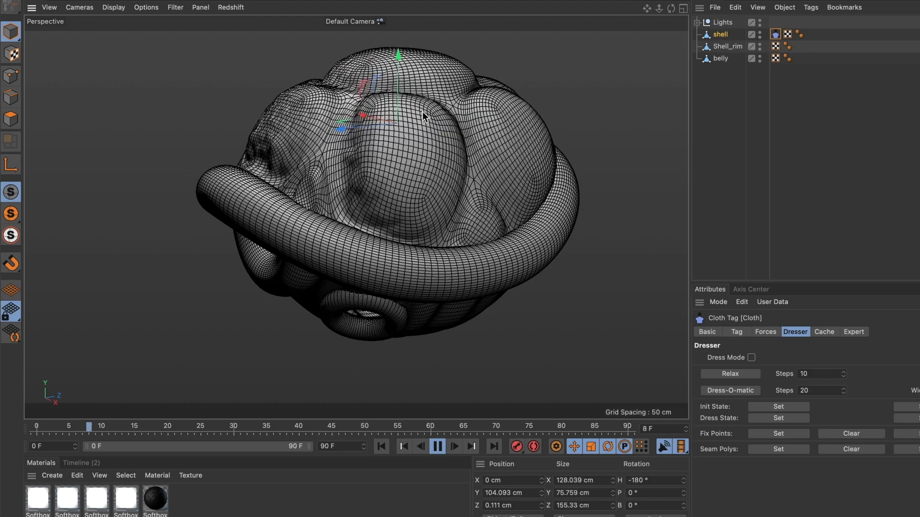
left_click(438, 447)
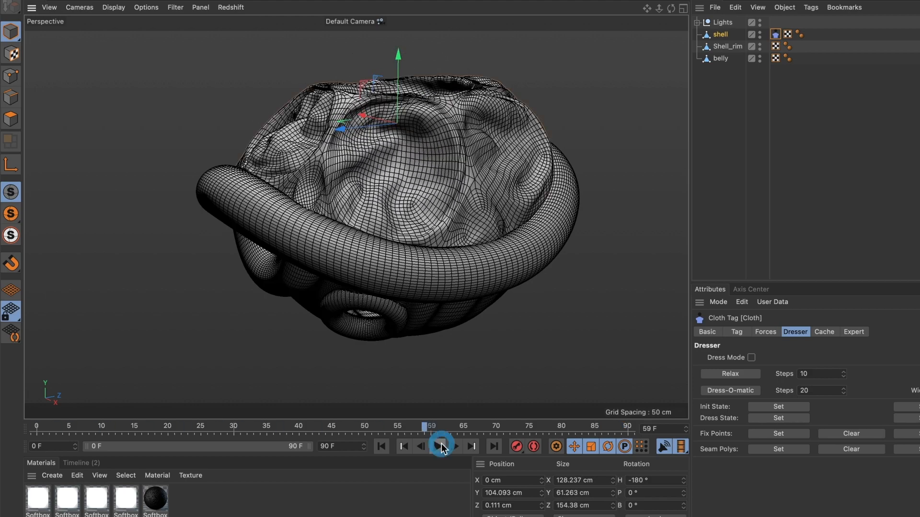
left_click(382, 446)
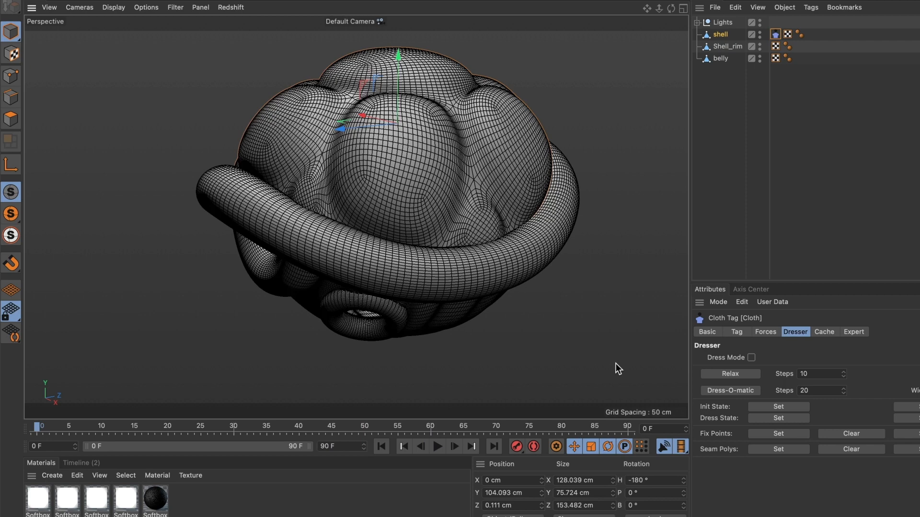
Set Wind Strength to 0 in the shell's cloth tag forces
left_click(763, 334)
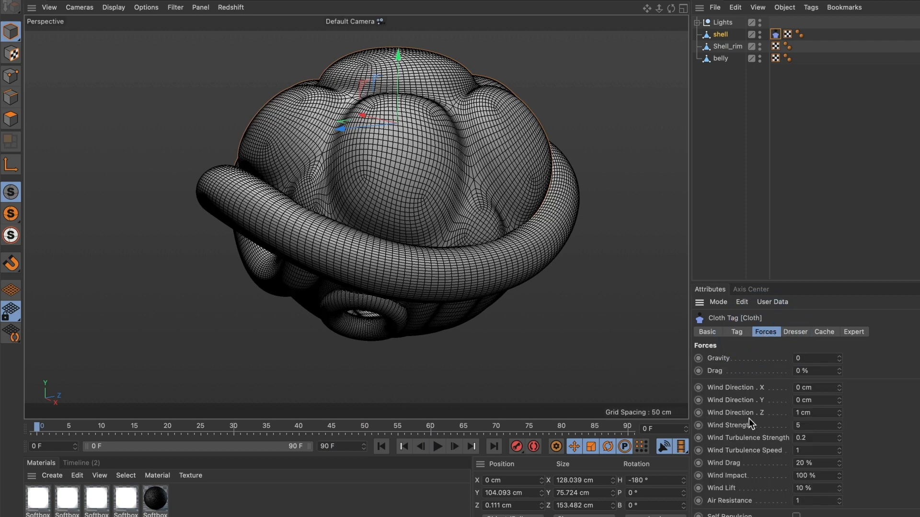
left_click(806, 426)
type("0")
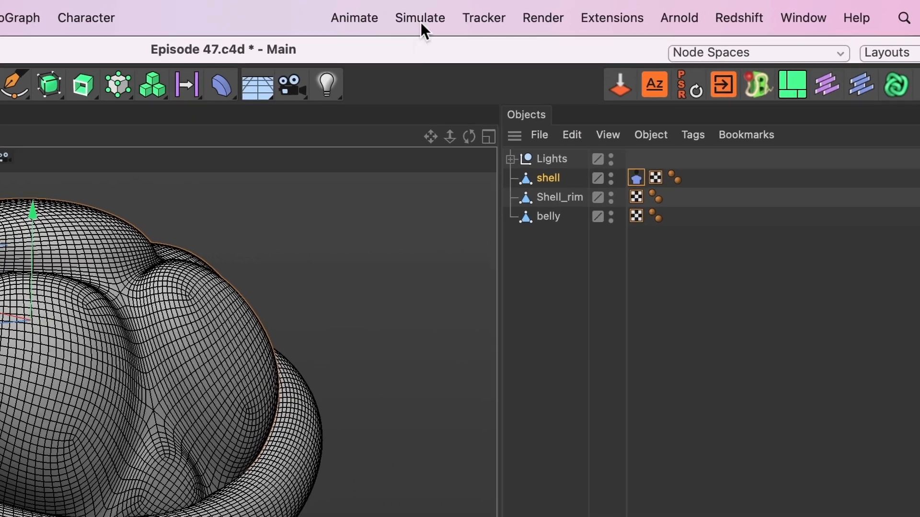
Add an Attractor force and raise it about 98 cm along Y so it sits inside the shell
left_click(421, 27)
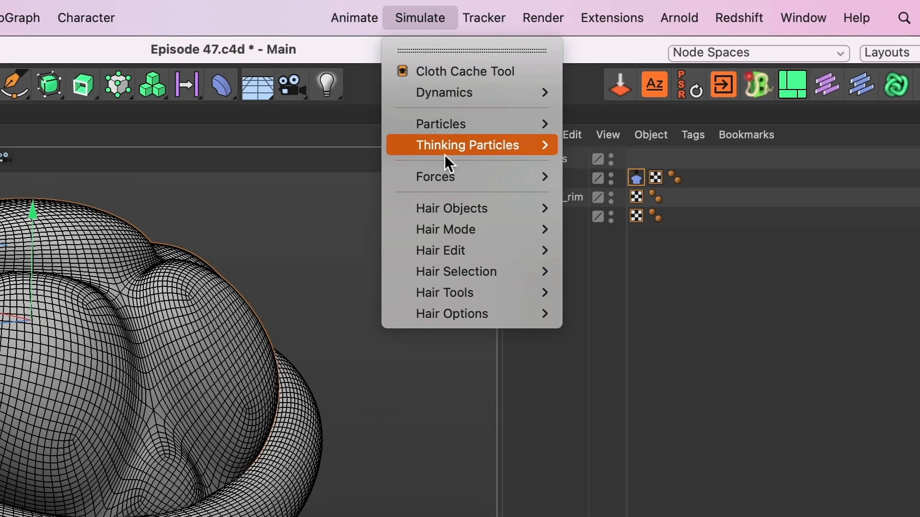
mouse_move(438, 182)
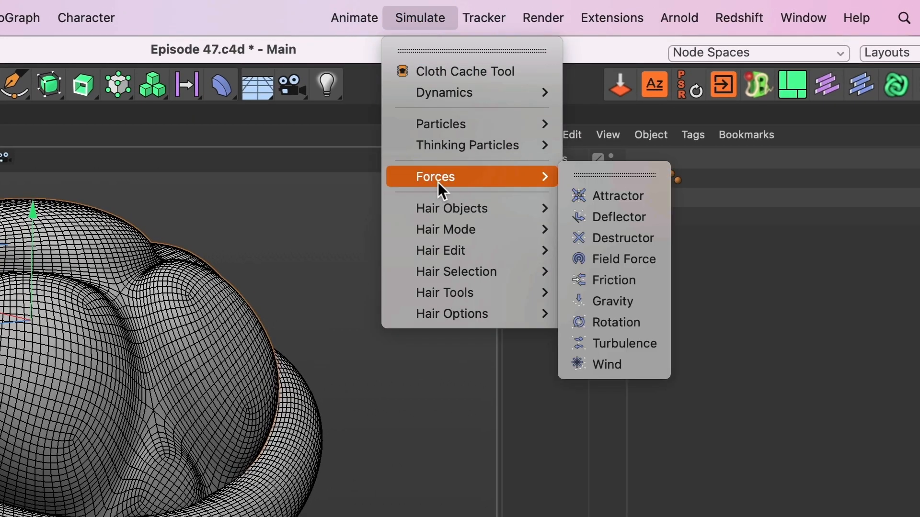
left_click(614, 191)
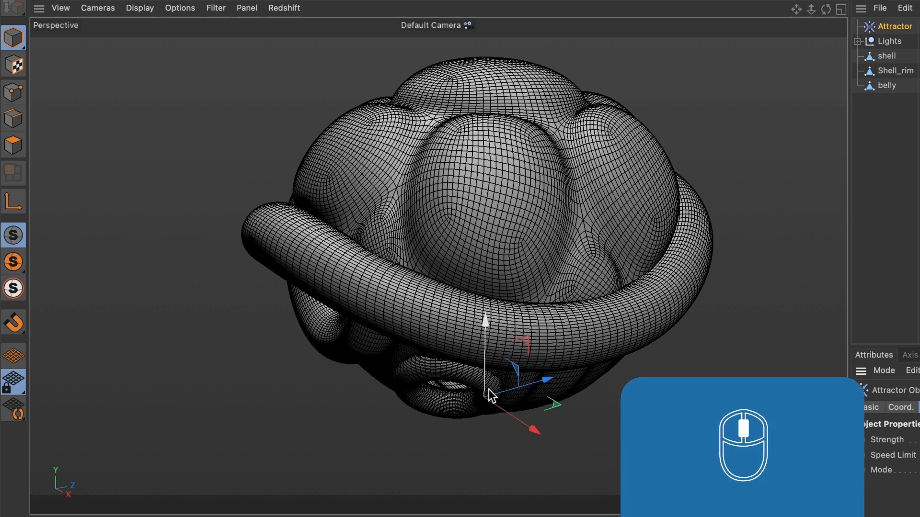
middle_click(489, 396)
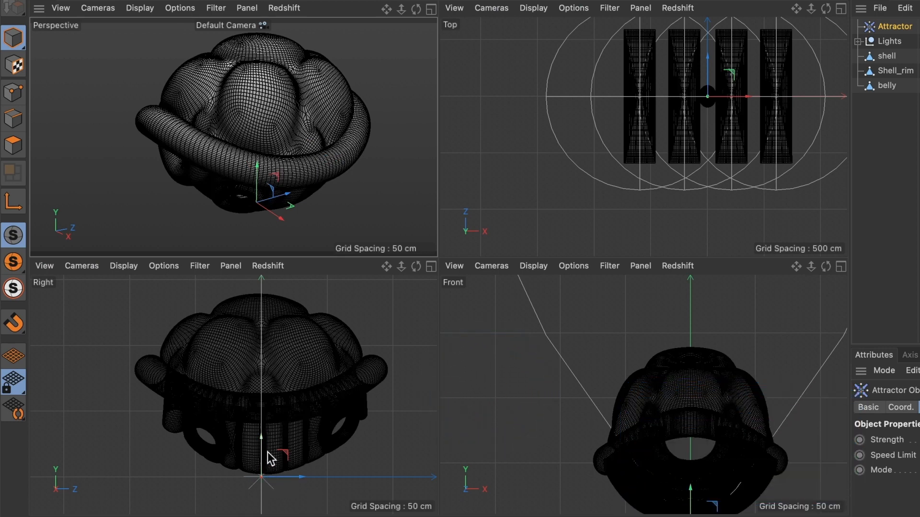
left_click_drag(265, 455, 272, 325)
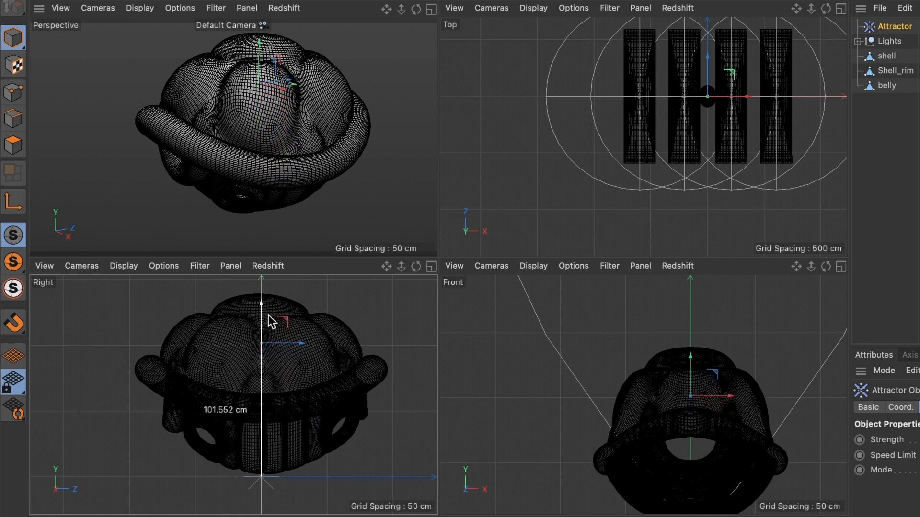
left_click(259, 332)
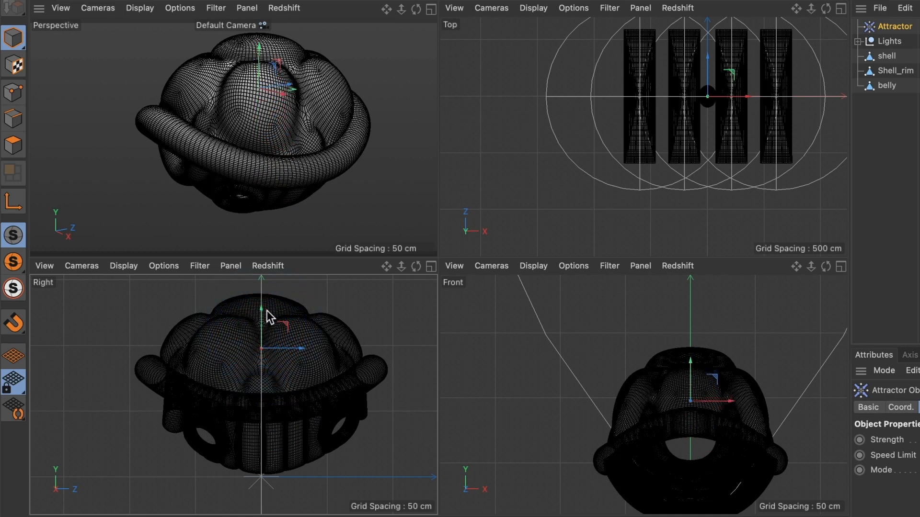
middle_click(290, 221)
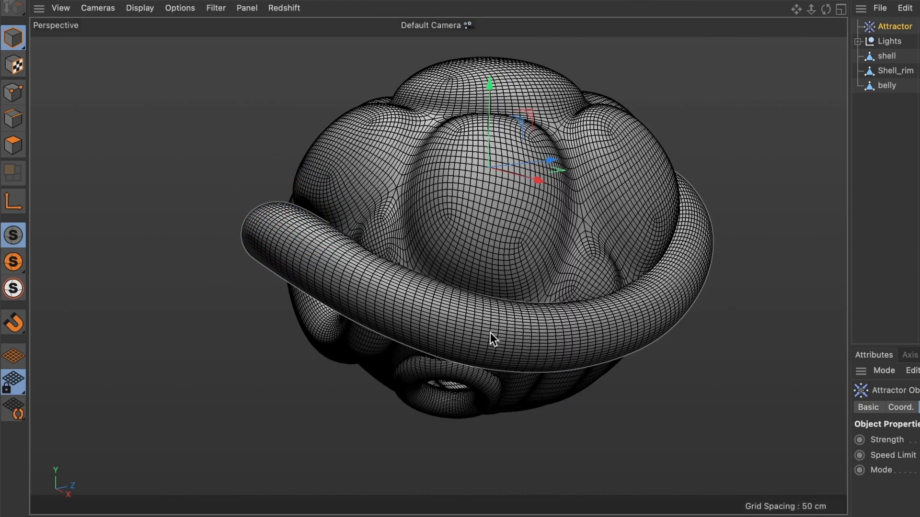
Set the Attractor's Strength to -10 while the simulation plays, and return to the first frame
left_click_drag(491, 333, 533, 325, "alt")
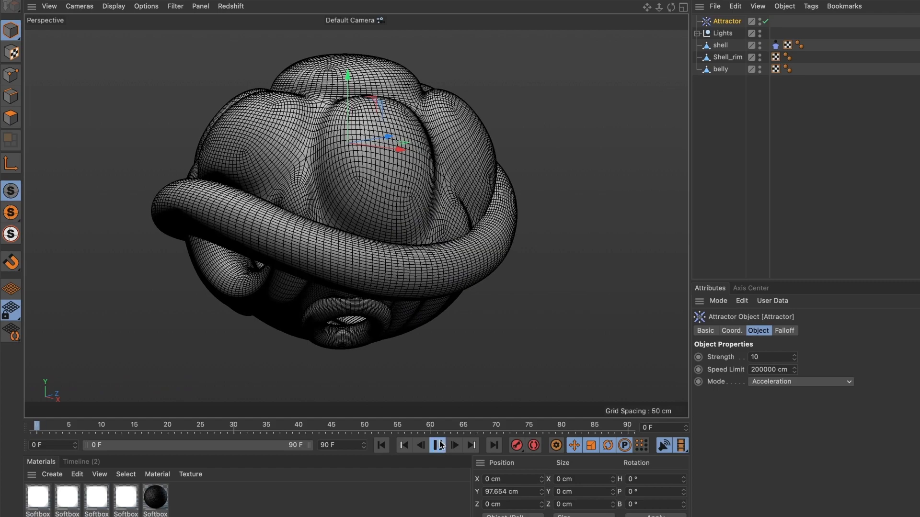
left_click(440, 445)
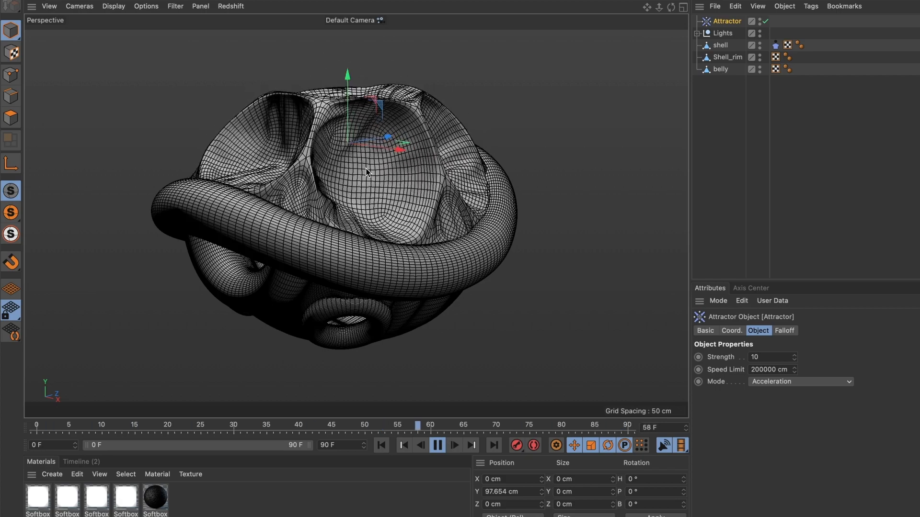
double_click(770, 358)
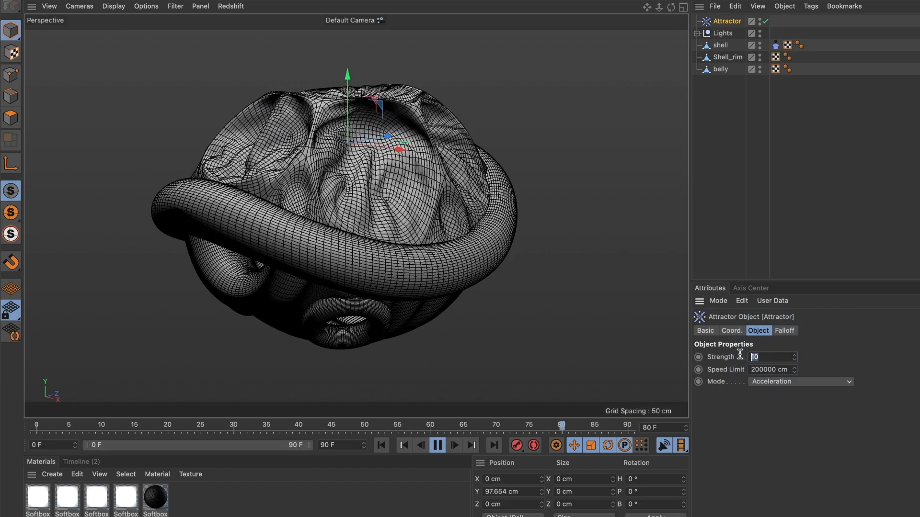
type("-10")
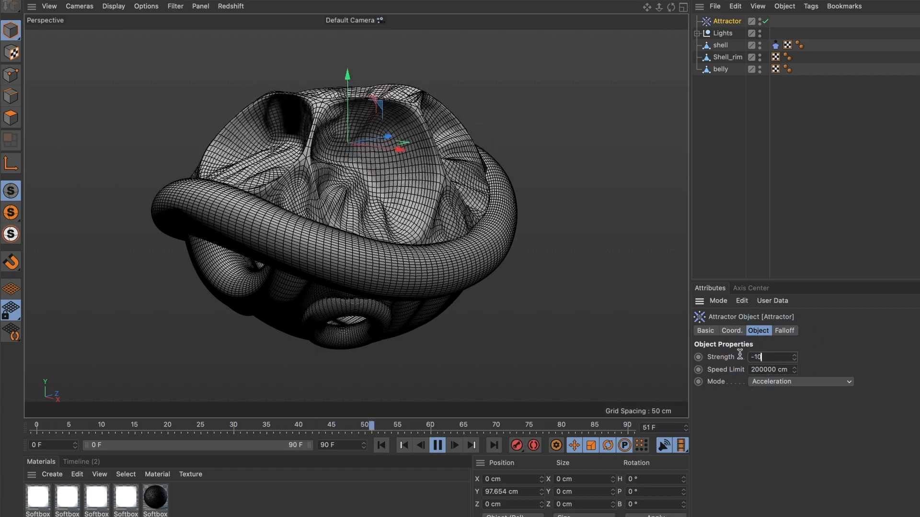
key("Return")
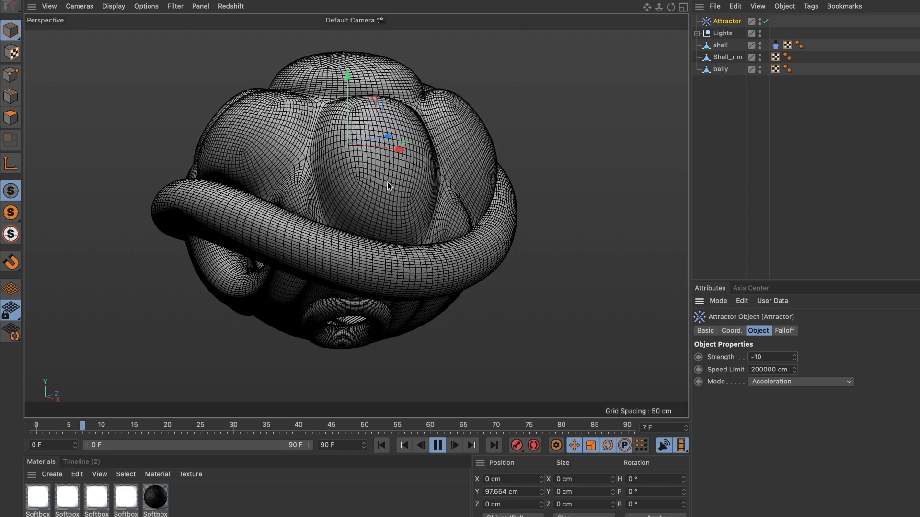
left_click(437, 445)
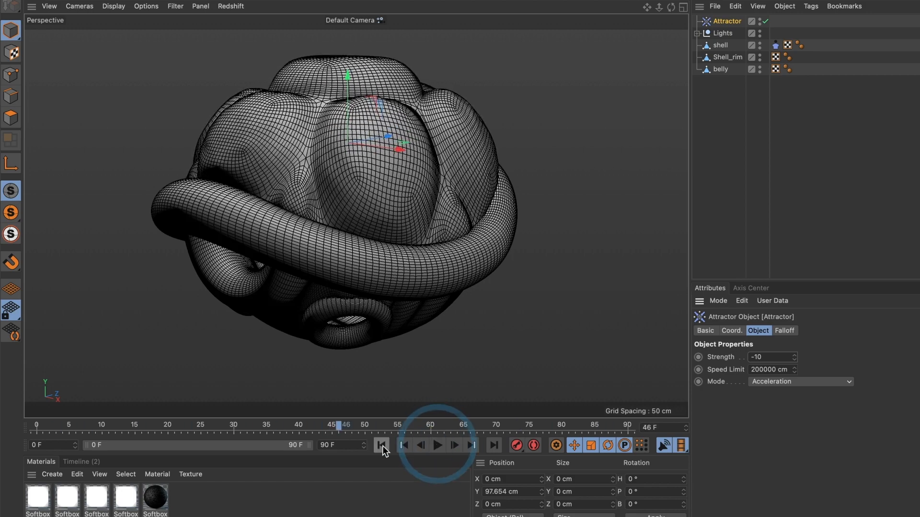
left_click(381, 446)
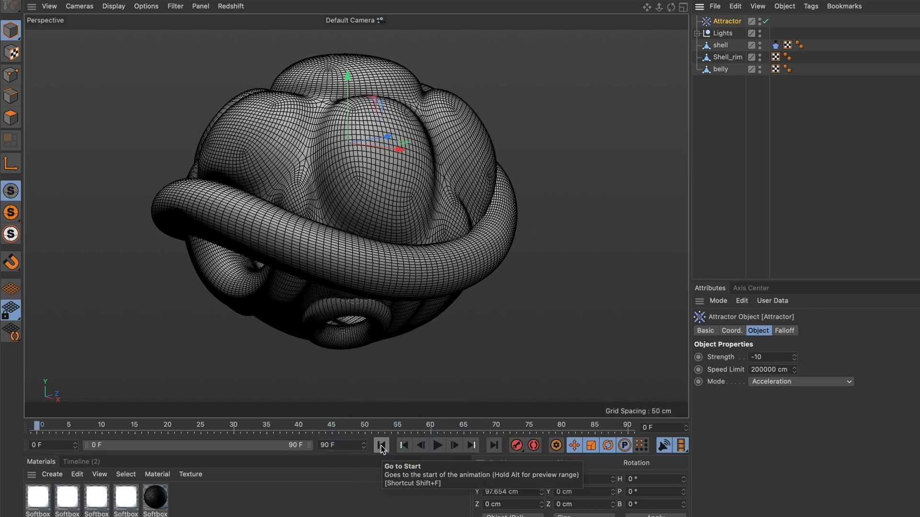
Enable Use Tear in the shell's cloth tag, play the simulation to check the tearing, and rewind to the start
left_click(776, 46)
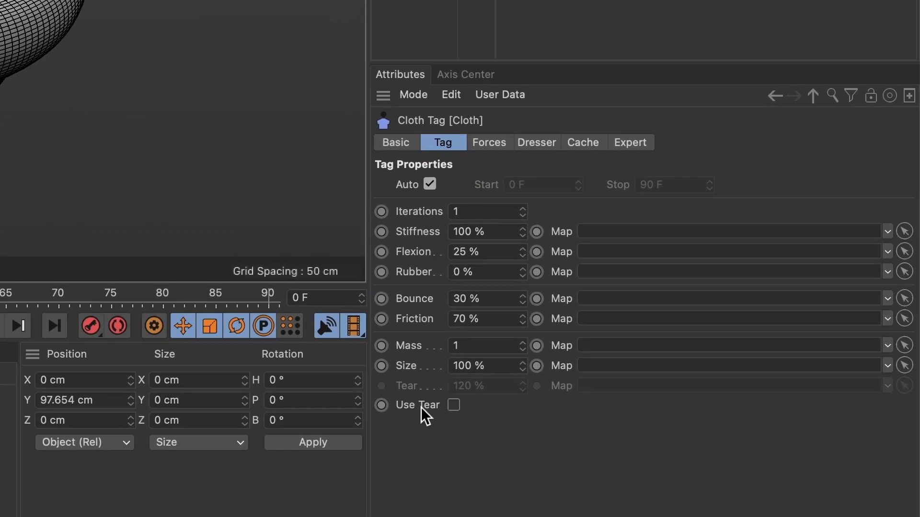
left_click(451, 406)
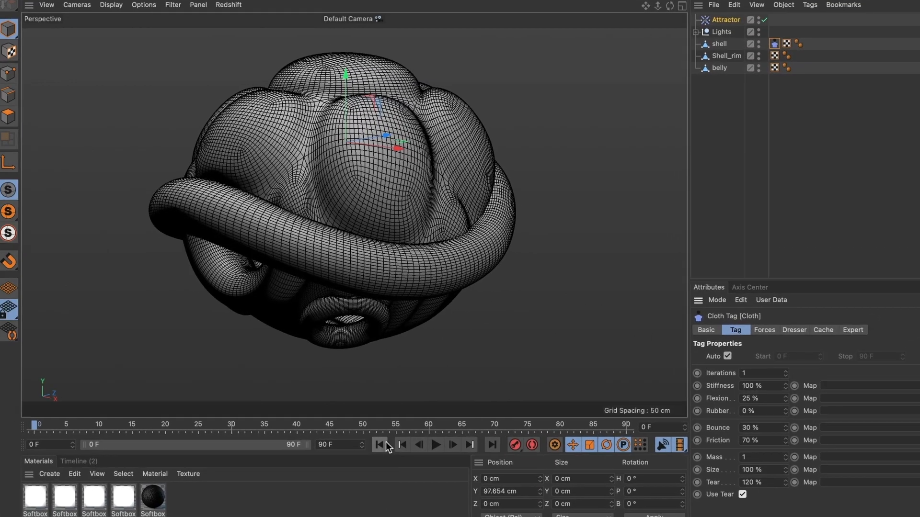
left_click(387, 442)
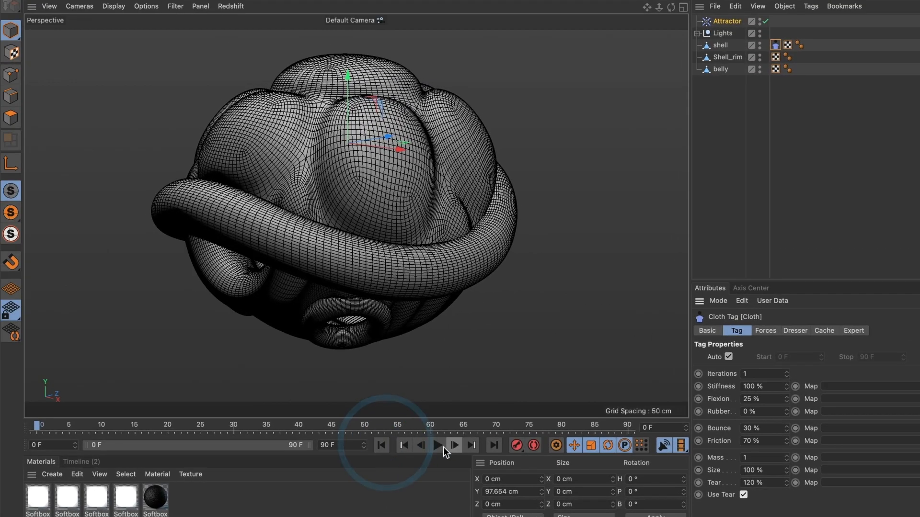
left_click(443, 446)
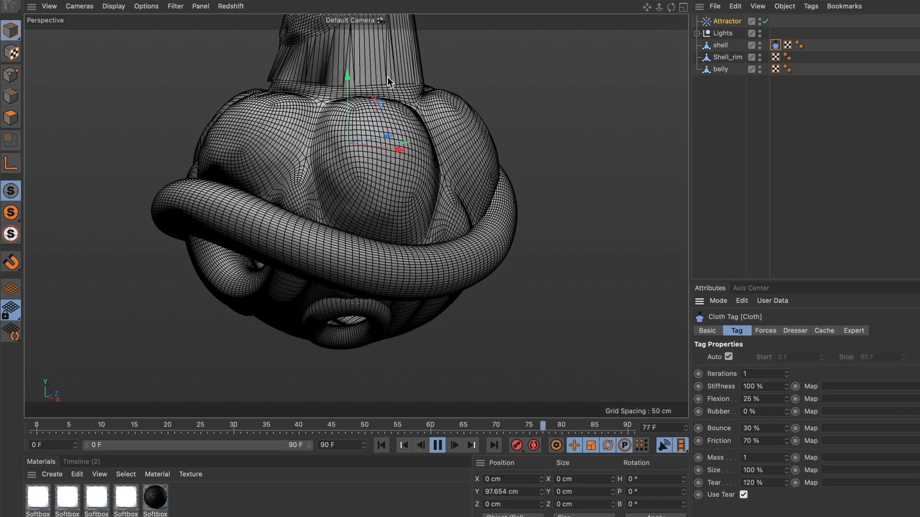
left_click(431, 447)
left_click(383, 445)
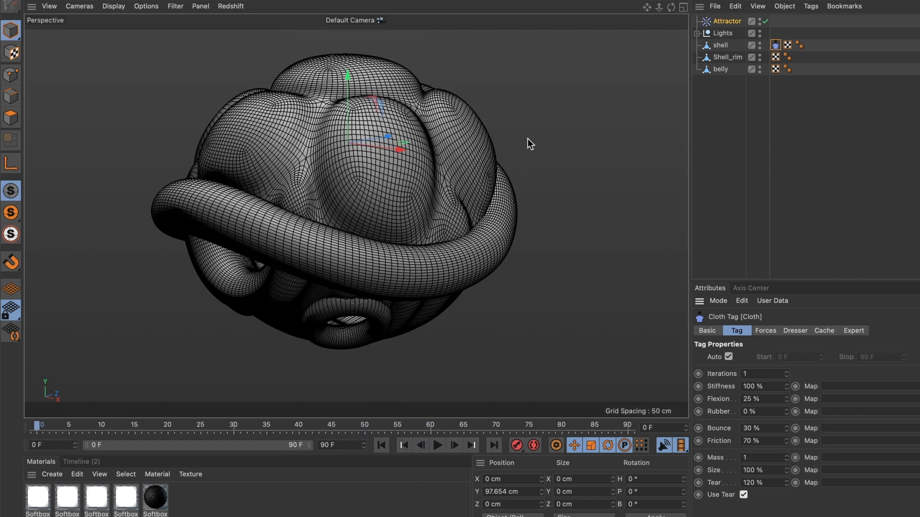
Add a Cloth Surface generator and place the shell object inside it as its child
left_click(720, 45)
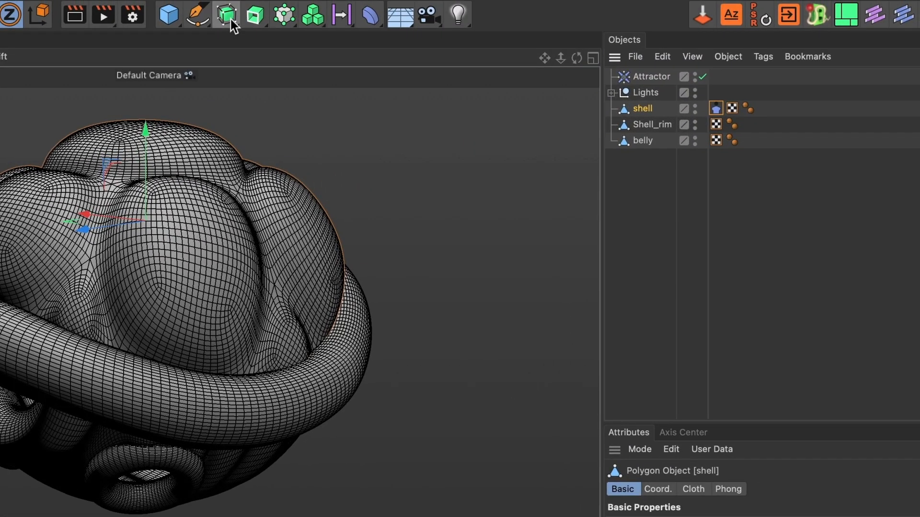
left_click(231, 21)
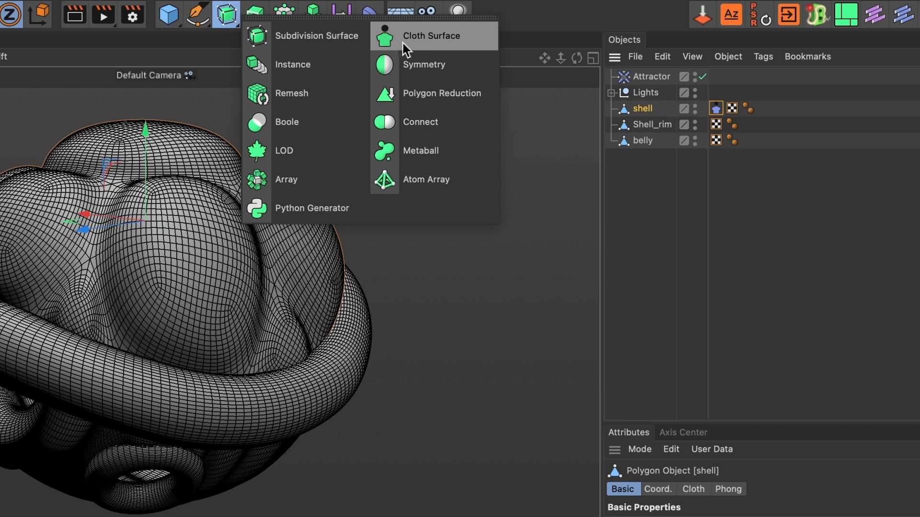
left_click(424, 42)
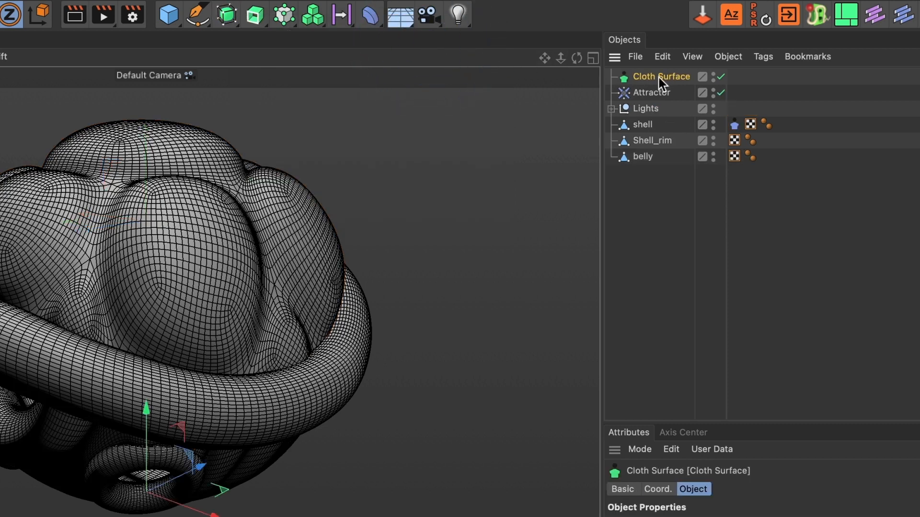
left_click_drag(659, 78, 645, 110)
left_click(645, 128)
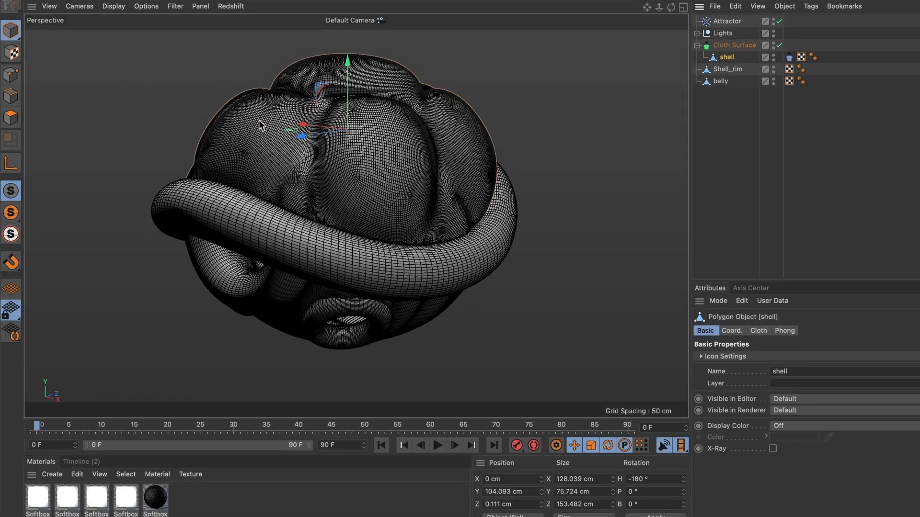
Compare the Cloth Surface with 0 Subdivisions, and set Subdivisions back to 1
left_click(729, 47)
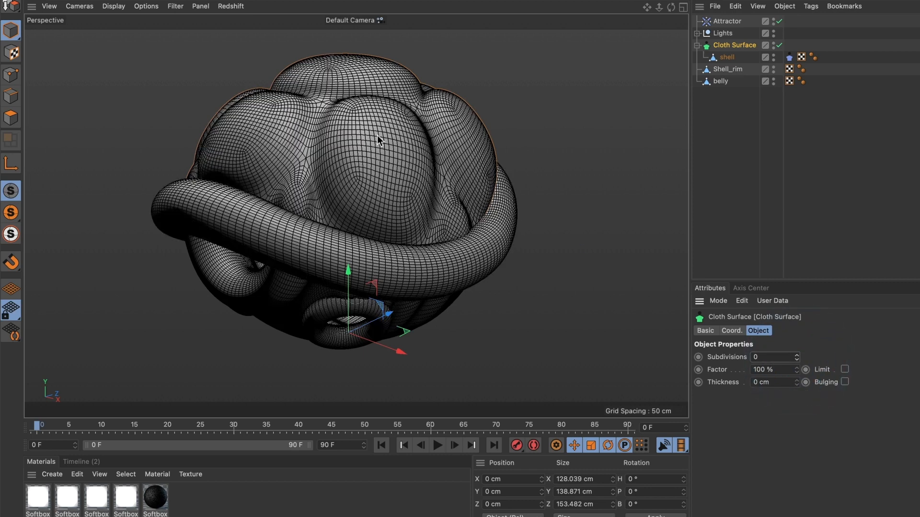
left_click(797, 355)
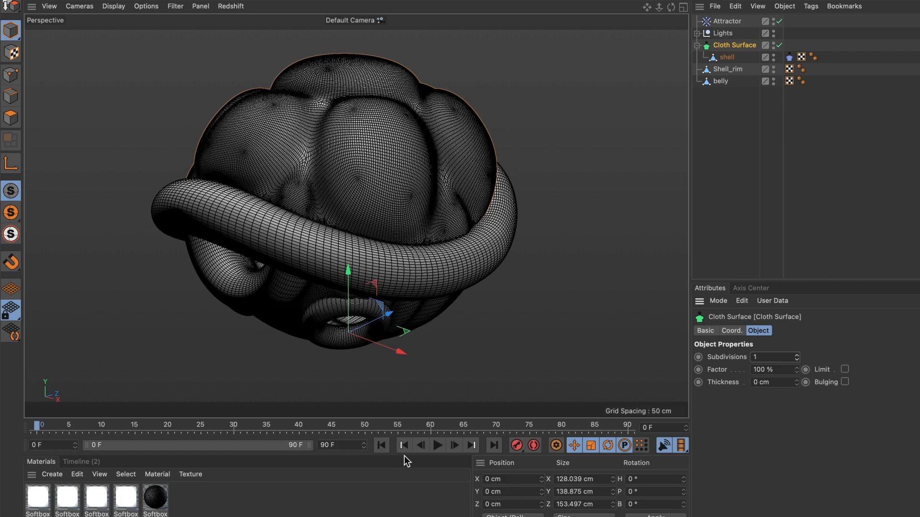
Play the tearing simulation with the Cloth Surface applied, check the shell up close, and rewind to the start
left_click(437, 445)
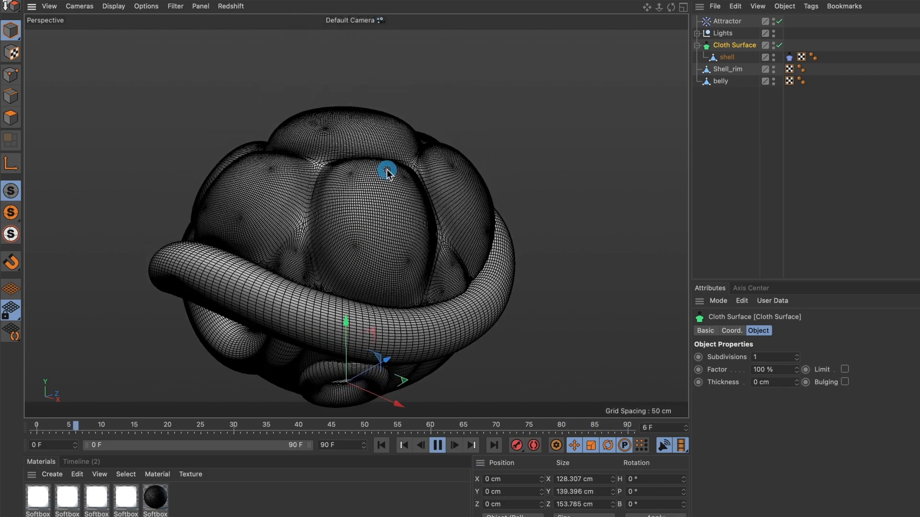
left_click_drag(374, 175, 363, 178, "alt")
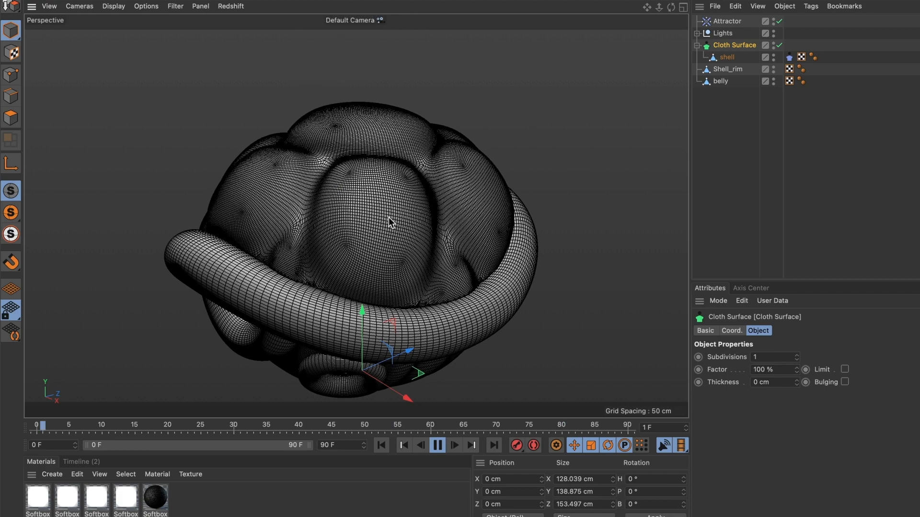
left_click(438, 445)
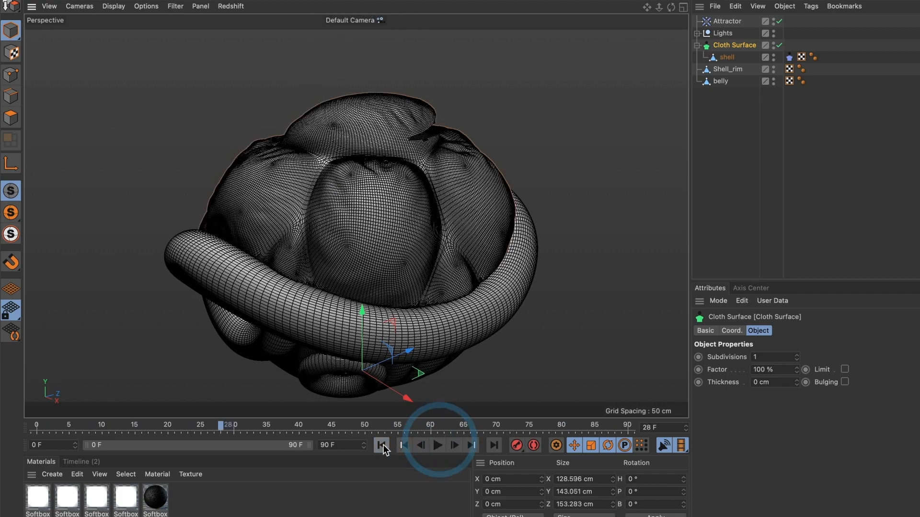
left_click(382, 445)
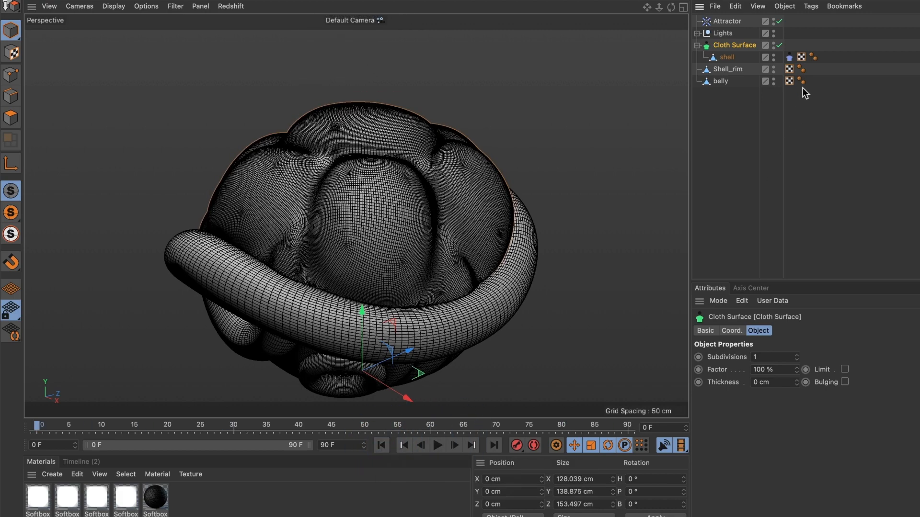
Play the simulation with the shell's cloth tag open and try a cloth Size of 110 %
left_click(789, 57)
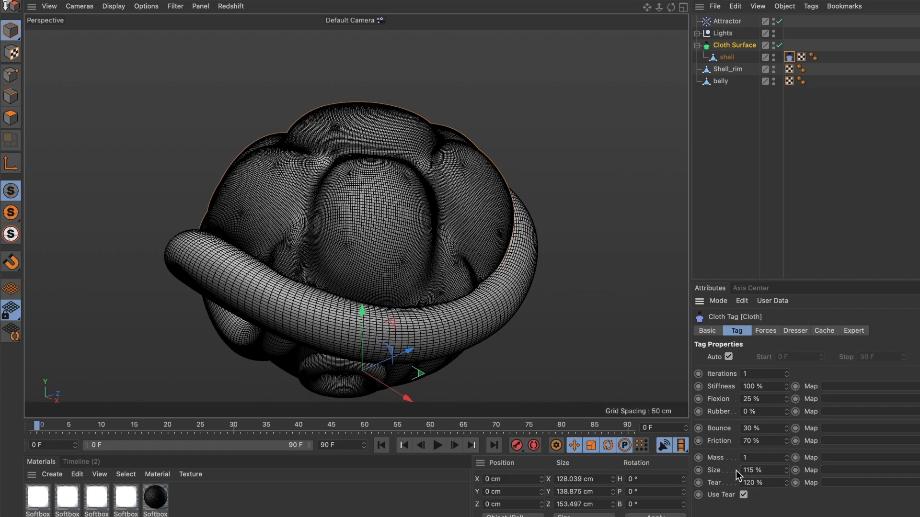
left_click(440, 447)
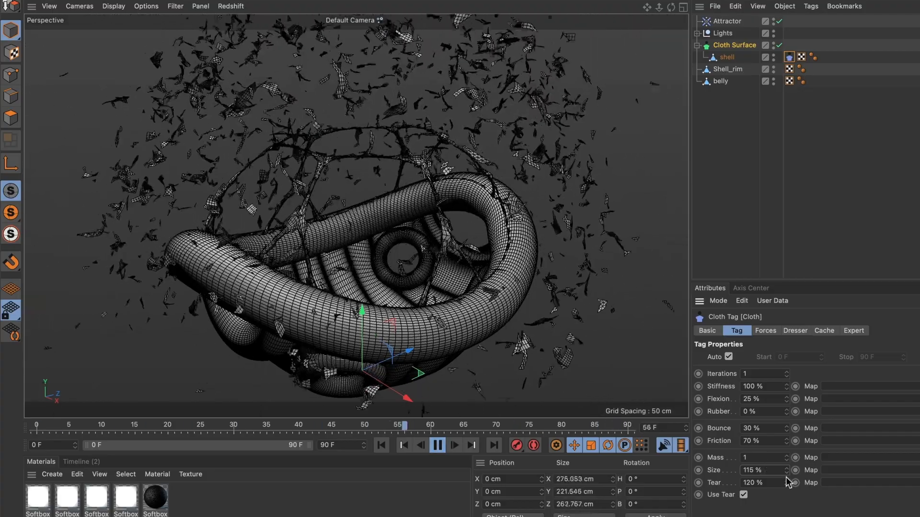
left_click(734, 469)
type("110")
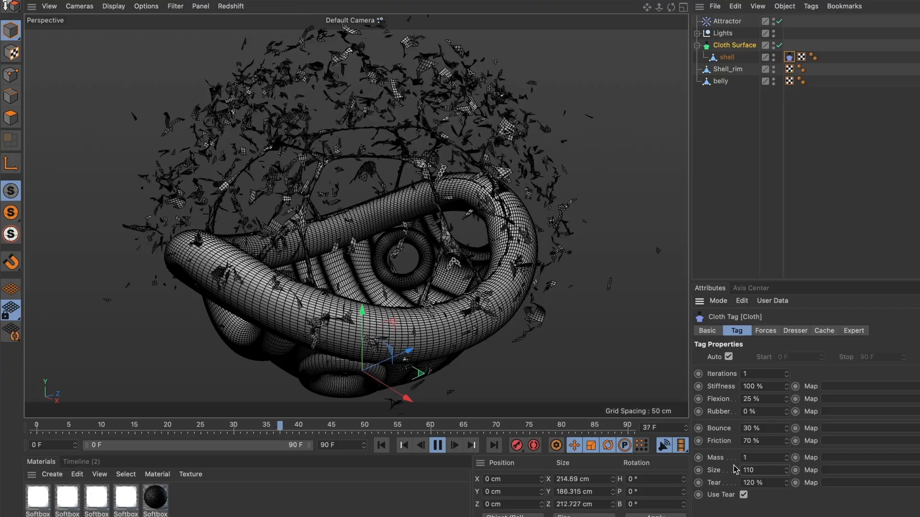
key("Return")
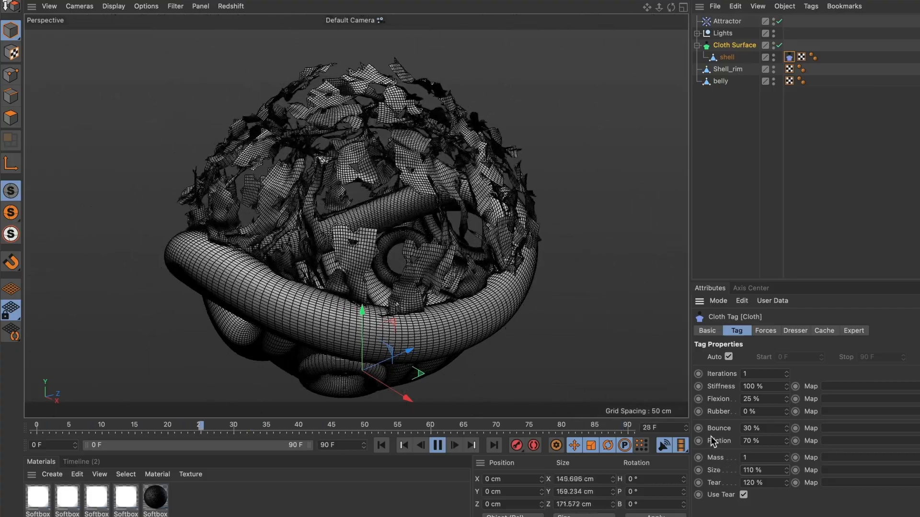
Set the cloth tag's Size to 105 % during playback, check the tearing, and return to the first frame
double_click(757, 470)
type("105")
key("Return")
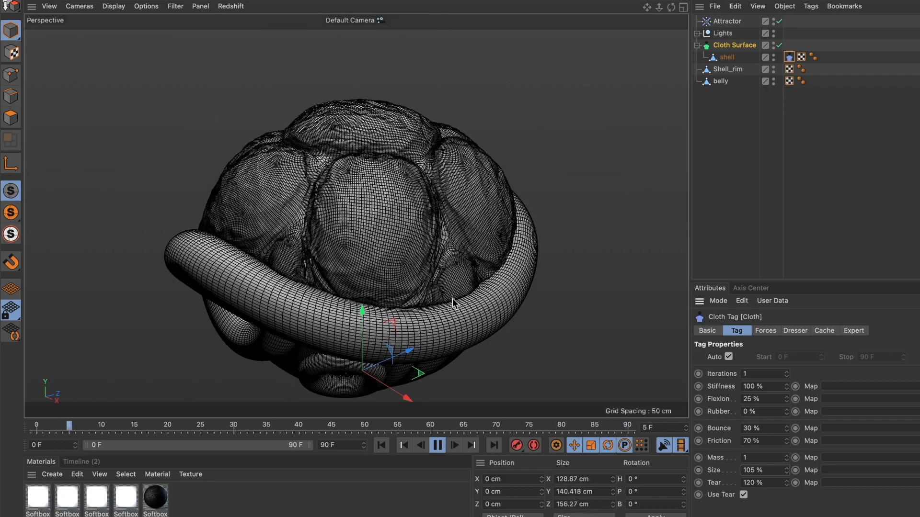
left_click(437, 446)
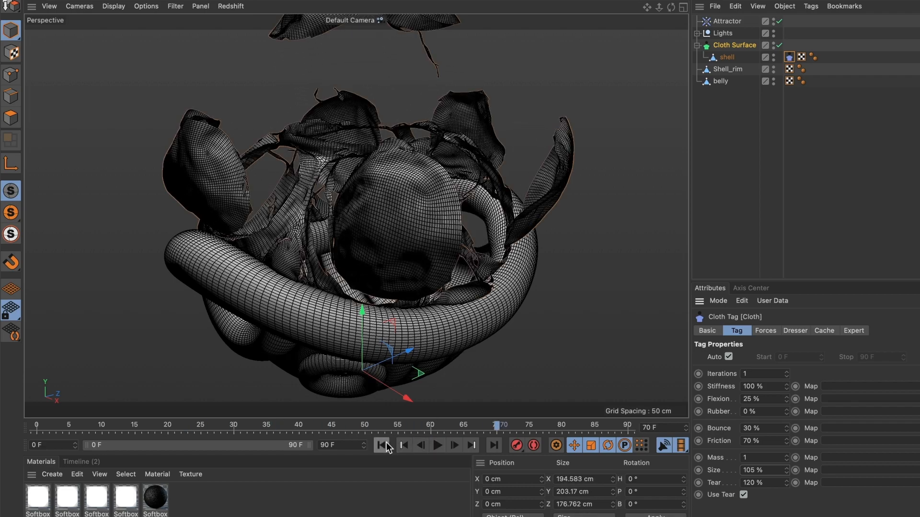
left_click(386, 446)
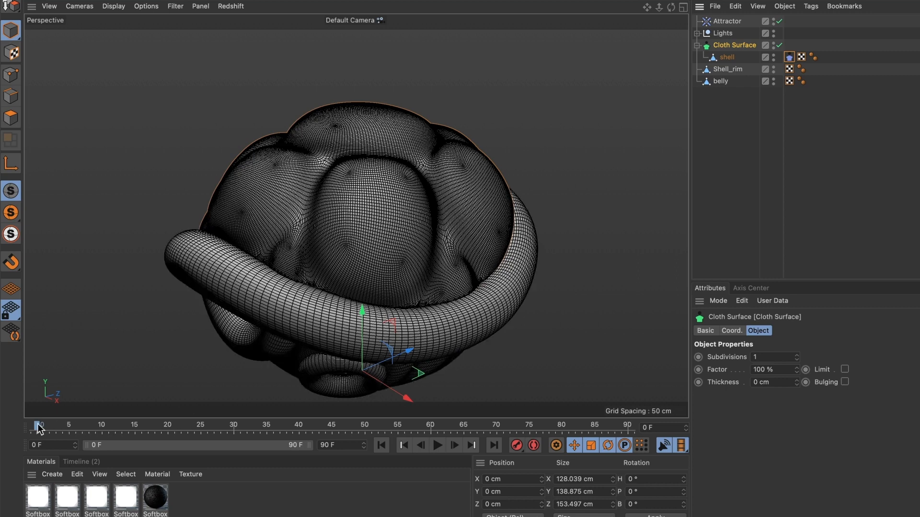
Keyframe the Attractor's Strength at 0 on frame 10 and at -10 on frame 25
left_click_drag(43, 428, 54, 428)
left_click_drag(67, 427, 102, 426)
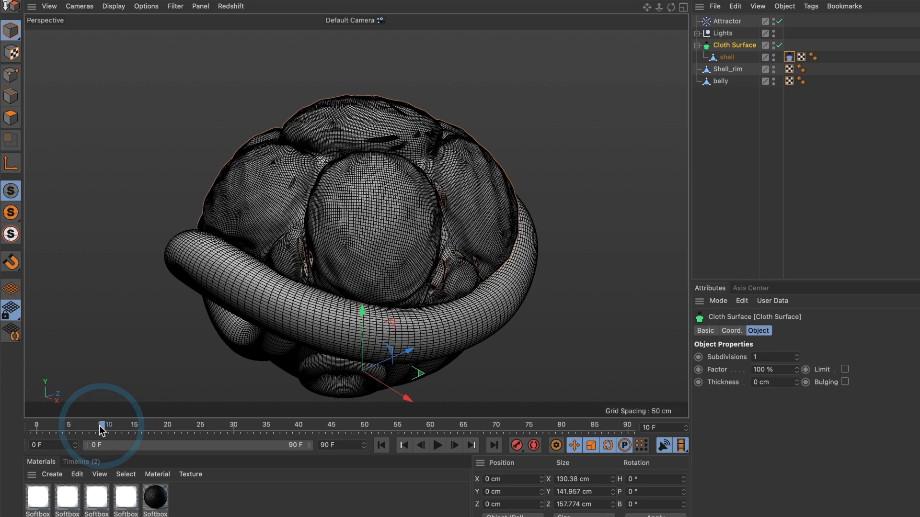
left_click(726, 21)
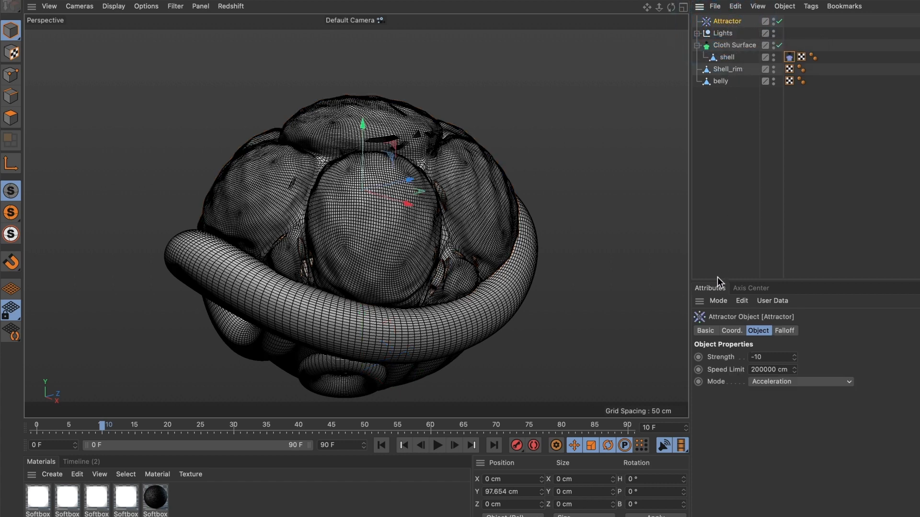
double_click(750, 357)
left_click(699, 357)
left_click_drag(102, 424, 195, 430)
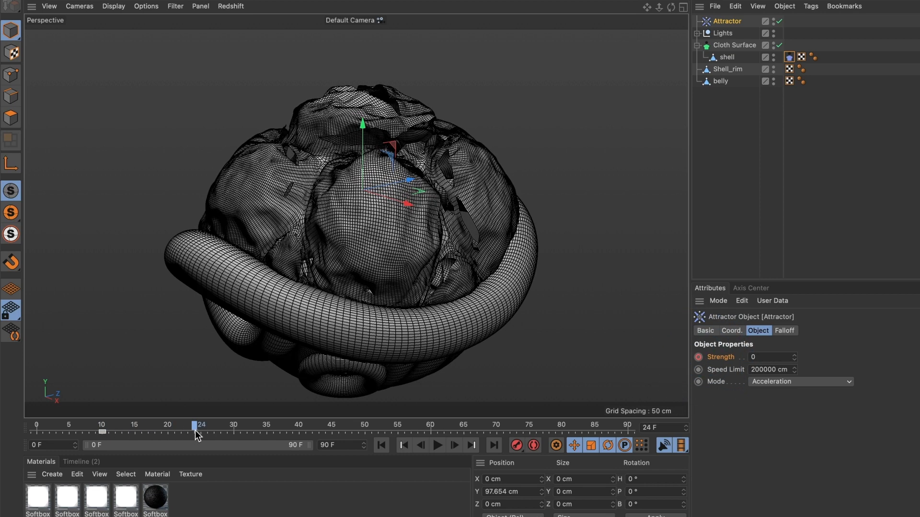
left_click(198, 430)
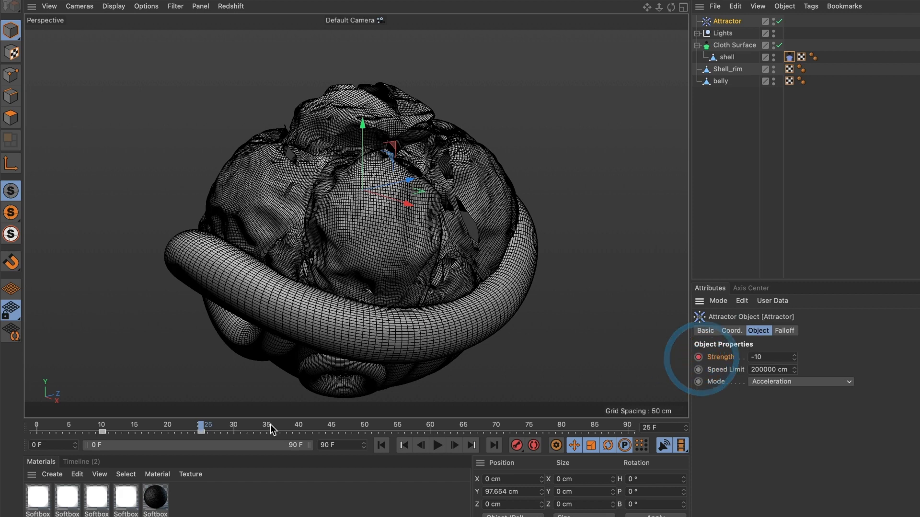
Go back to frame 10 and keyframe the shell's cloth Size at 100 %
left_click_drag(194, 431, 109, 431)
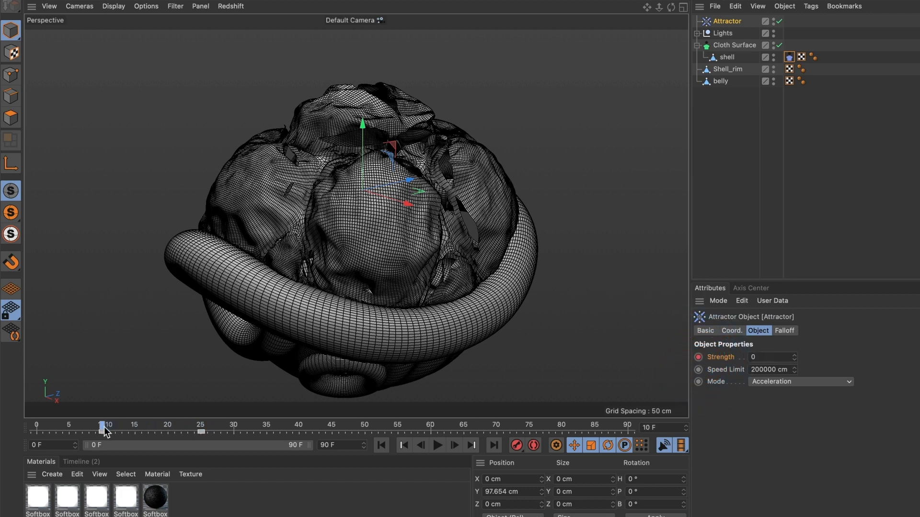
left_click(104, 430)
left_click(791, 59)
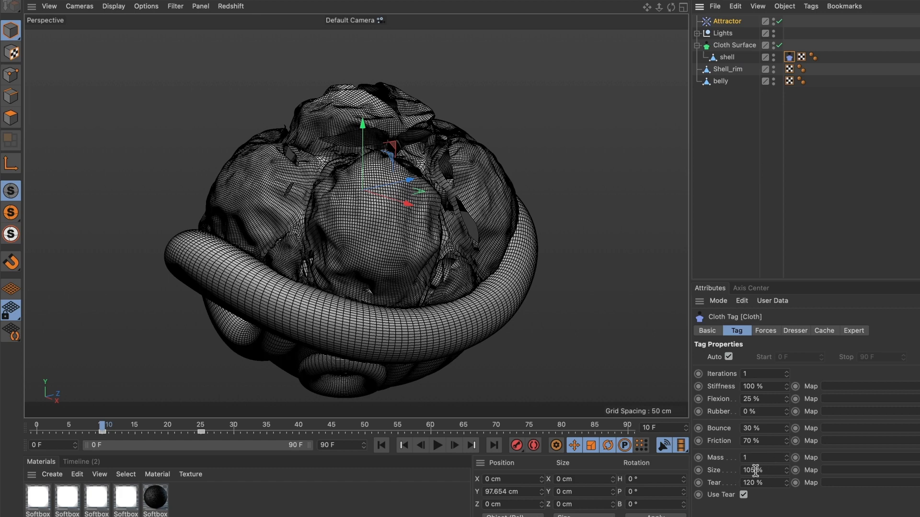
left_click(770, 471)
type("1")
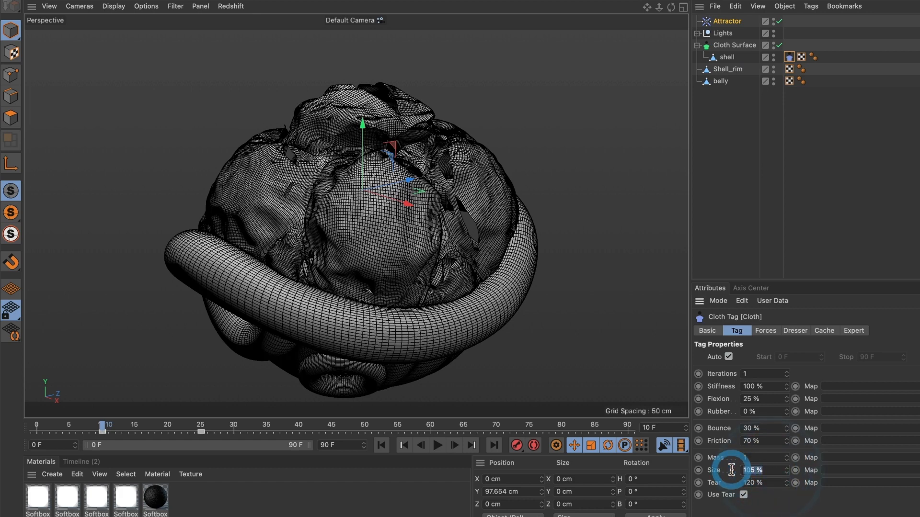
left_click(698, 471)
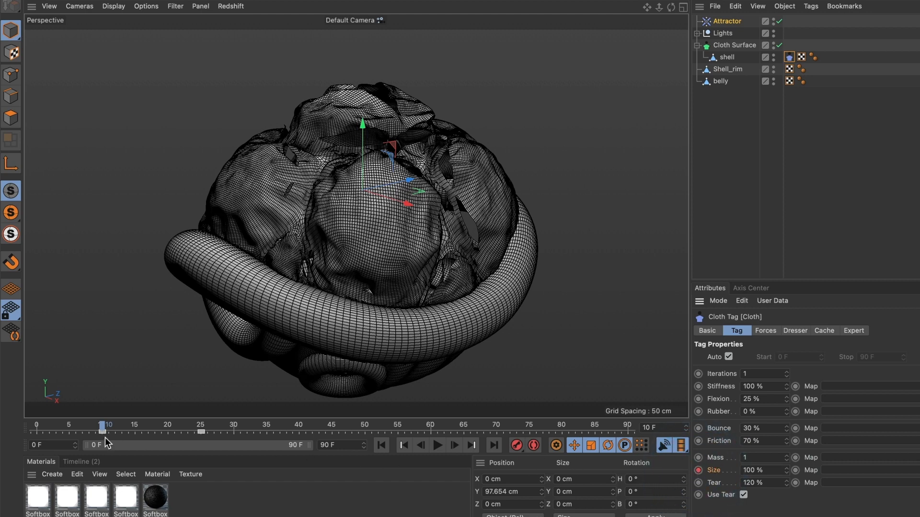
Move to frame 25 and keyframe the shell's cloth Size at 105 %
left_click_drag(104, 431, 201, 426)
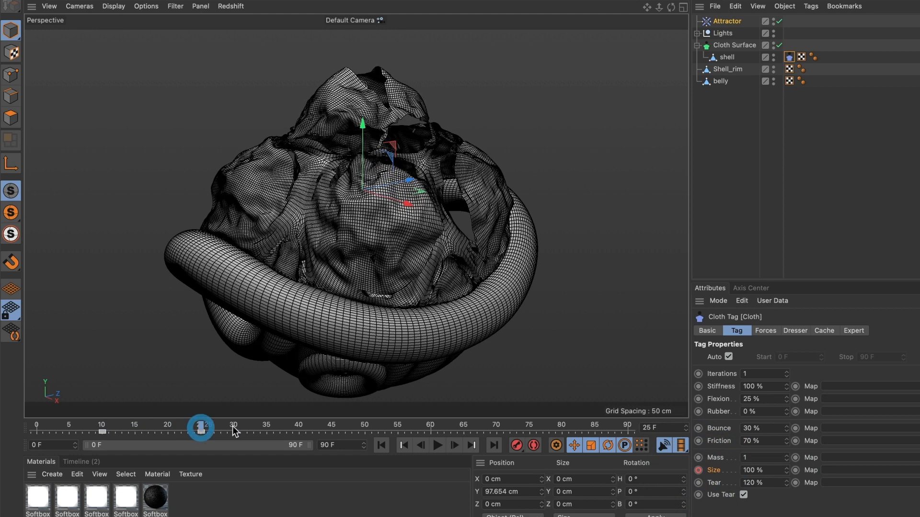
left_click_drag(736, 469, 726, 468)
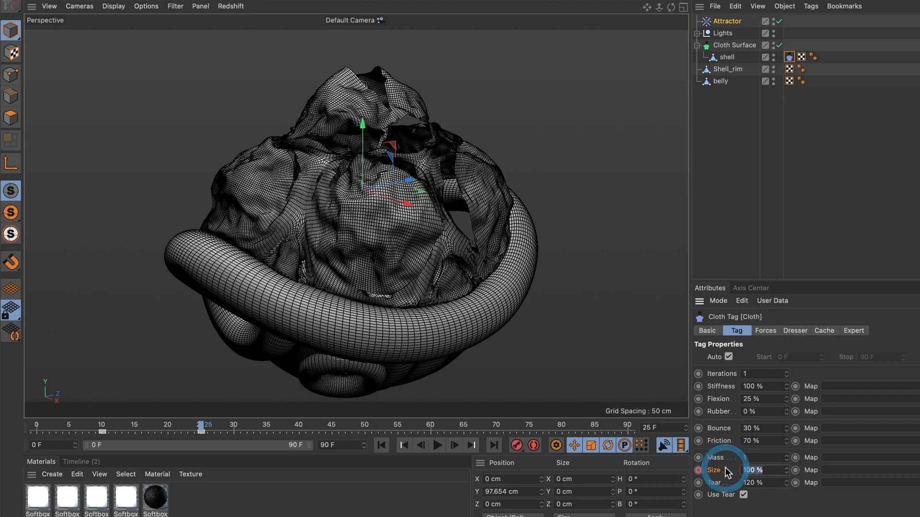
type("1")
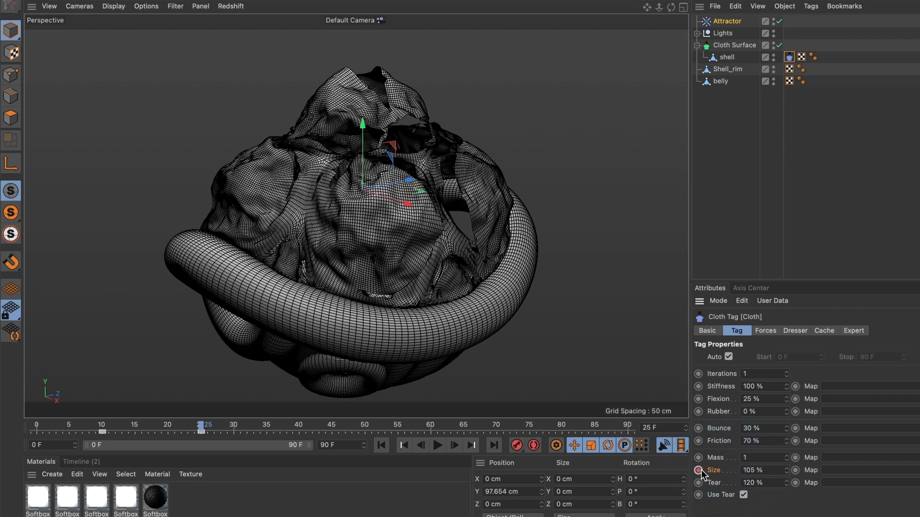
left_click(699, 470)
Play the keyframed simulation from the first frame to check the tearing, and rewind to the start
left_click(382, 446)
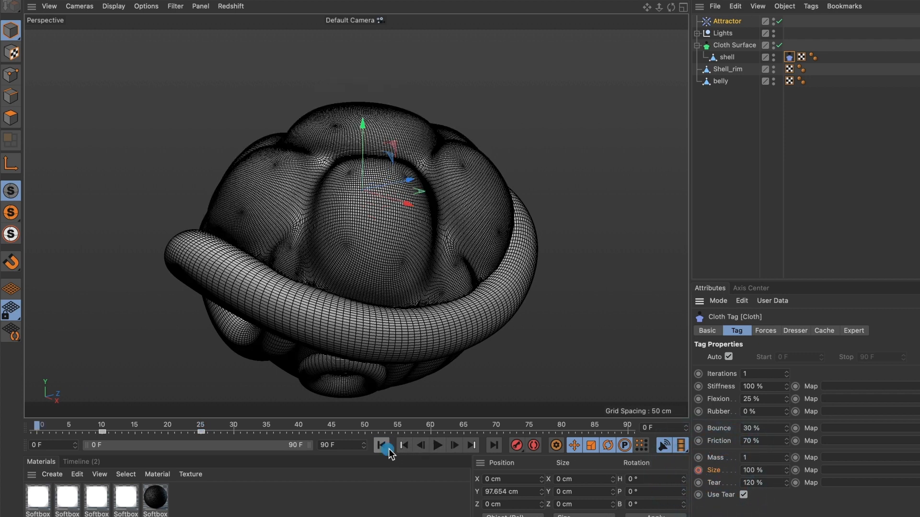
left_click(437, 446)
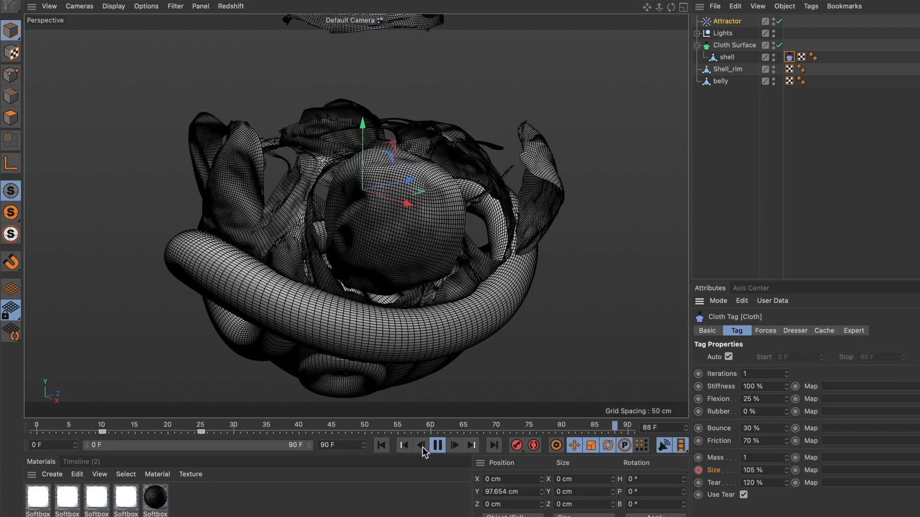
left_click(437, 446)
left_click(382, 446)
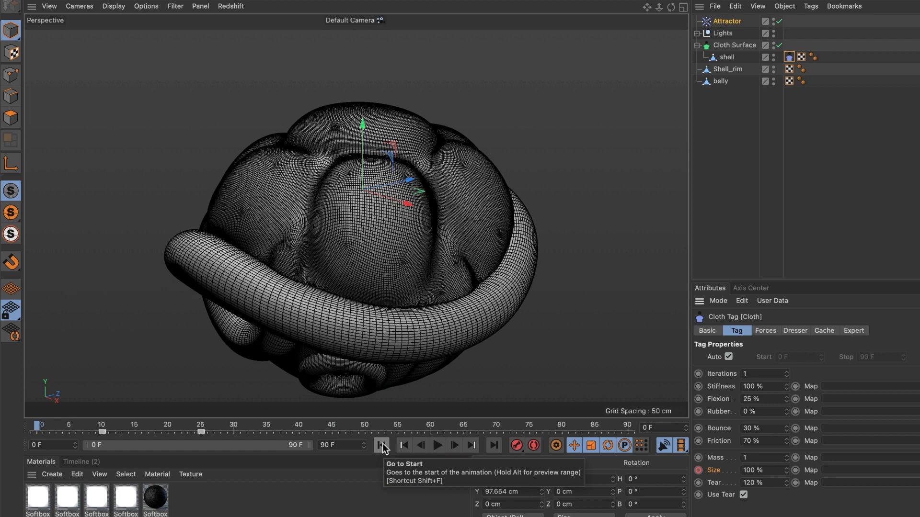
Select the Attractor and open the Timeline in Dope Sheet mode to show the animation keys
left_click(459, 355)
left_click(727, 22)
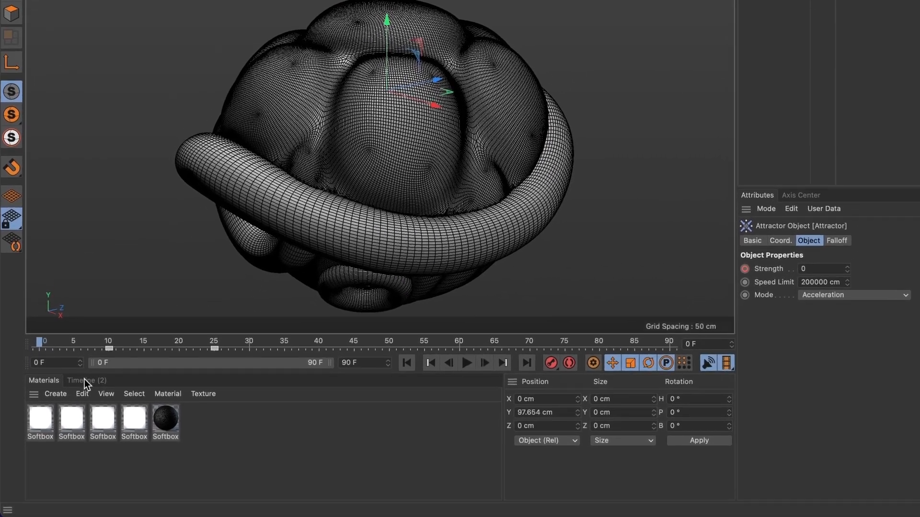
left_click(85, 380)
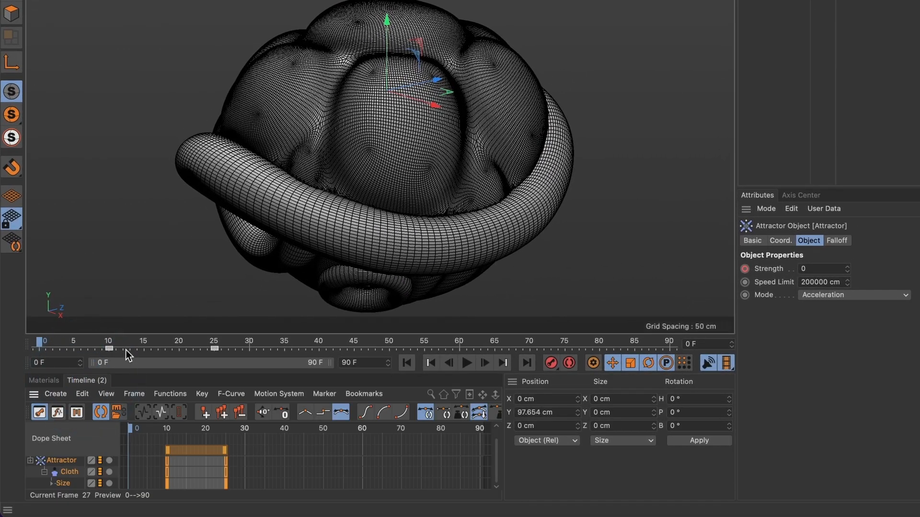
left_click_drag(124, 353, 138, 315)
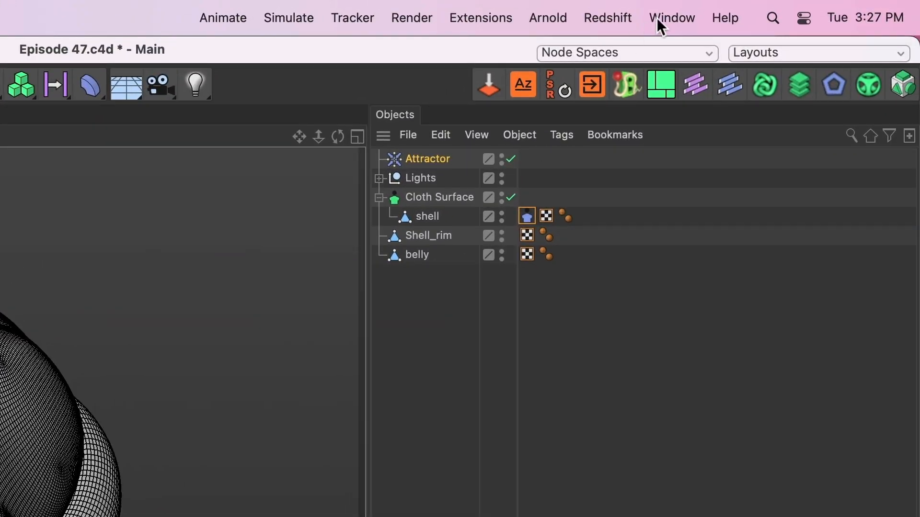
left_click(673, 6)
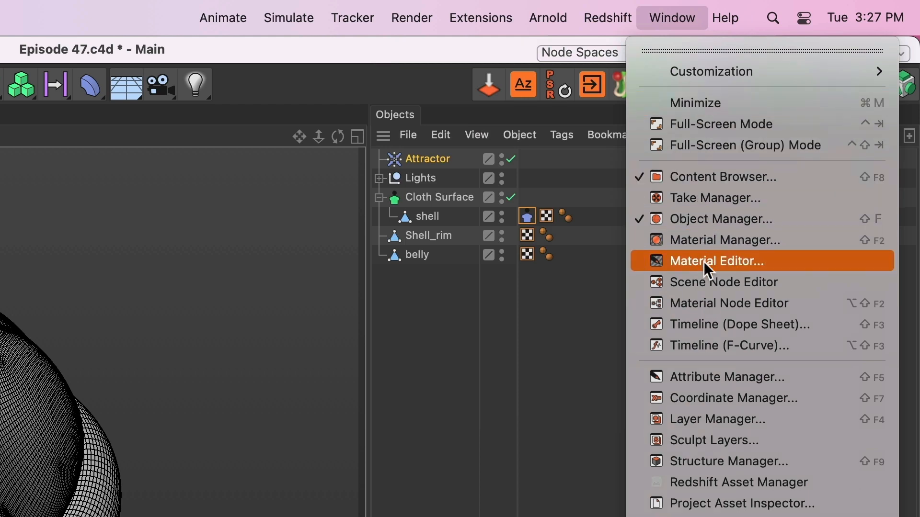
left_click(712, 338)
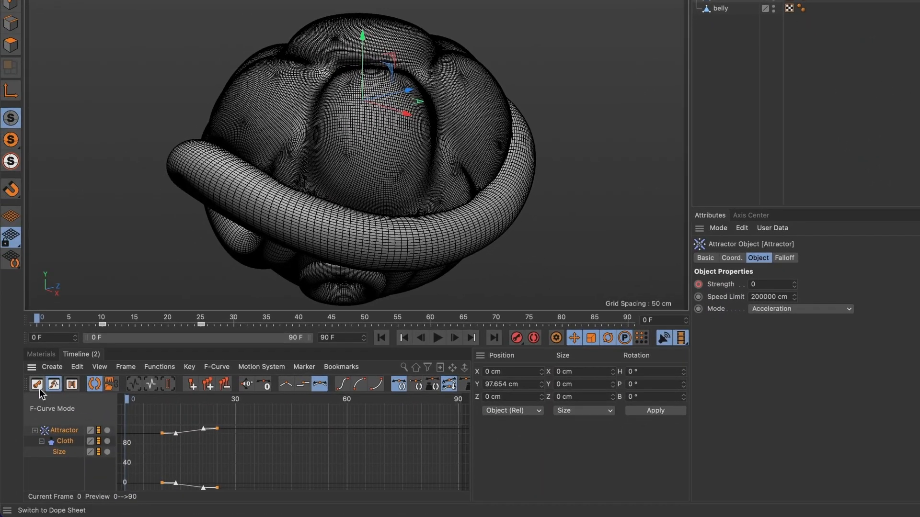
left_click(38, 387)
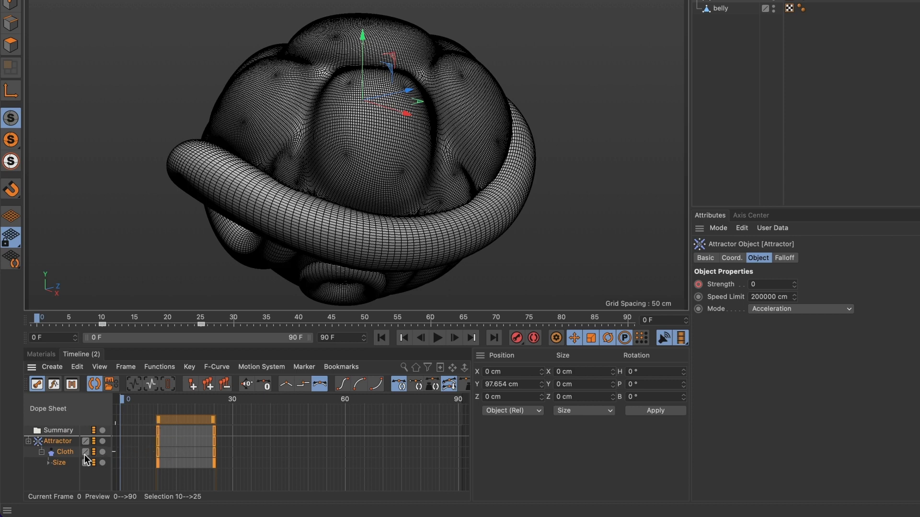
Move the last key of the cloth Size track to frame 17 and set its value to 110 %
left_click(59, 460)
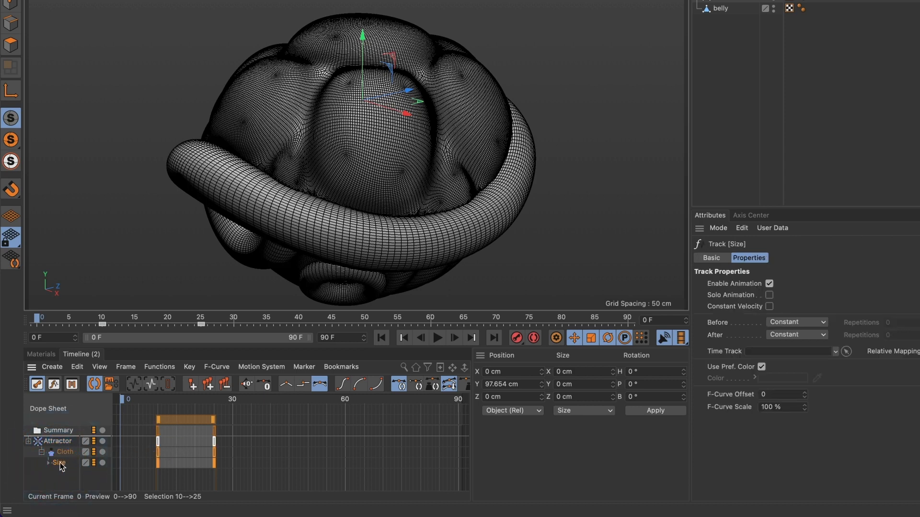
left_click(214, 464)
left_click_drag(214, 466, 184, 461)
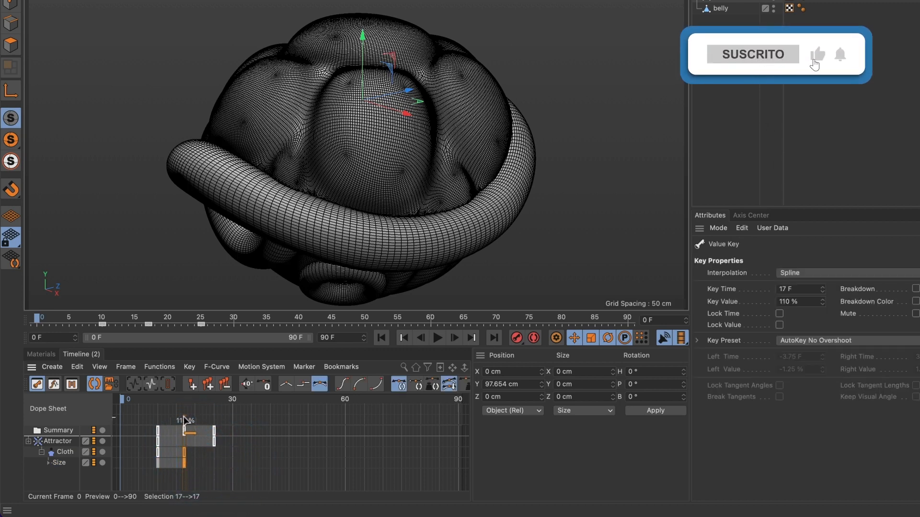
Play the simulation from the start with the retimed Size key, and pause it once the shell has torn
left_click(382, 338)
left_click(437, 337)
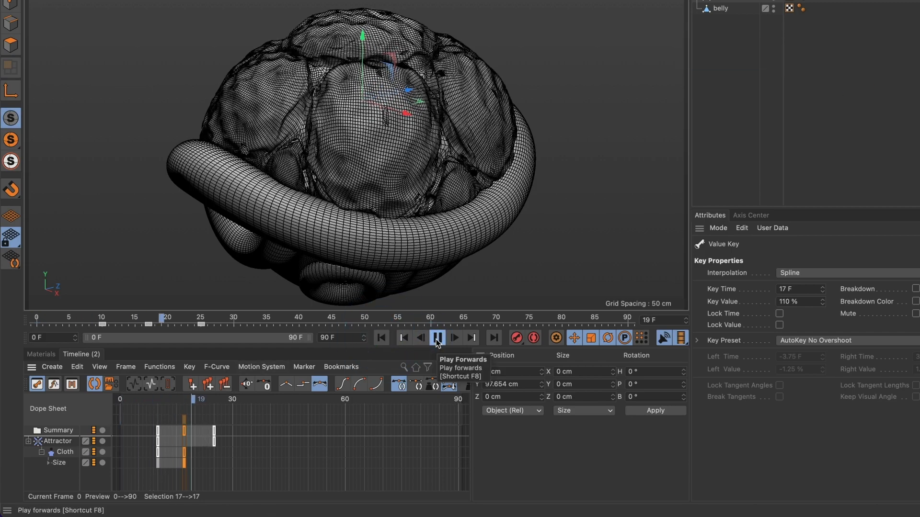
left_click(437, 338)
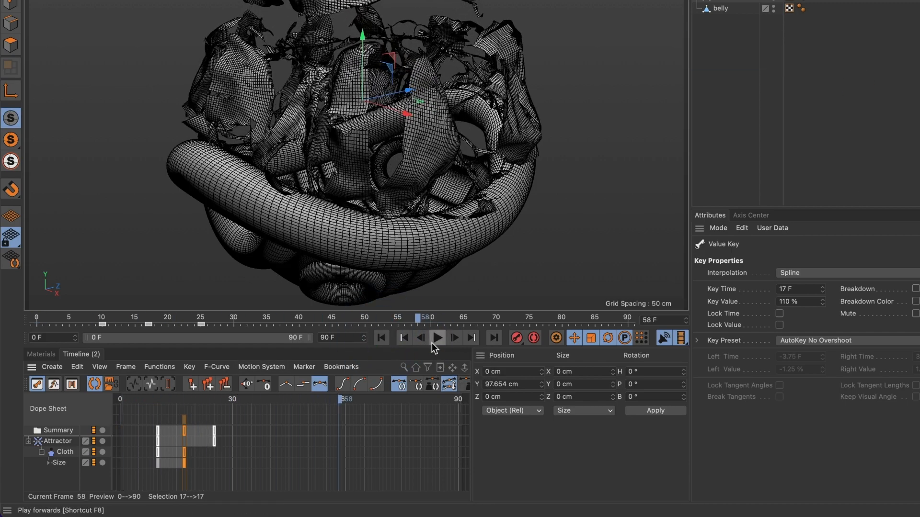
Move the last Attractor Strength key to frame 17 and play the simulation from the start to check the timing
left_click_drag(214, 447, 185, 449)
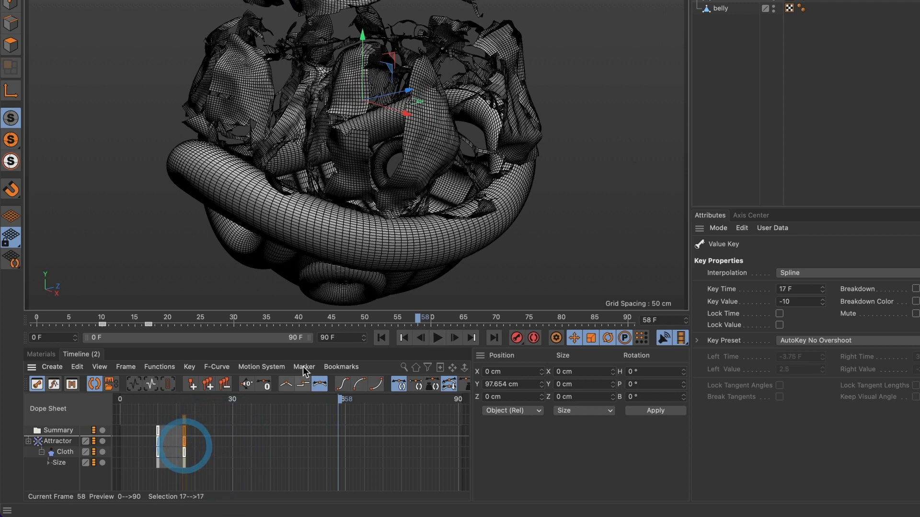
left_click(381, 338)
left_click(435, 338)
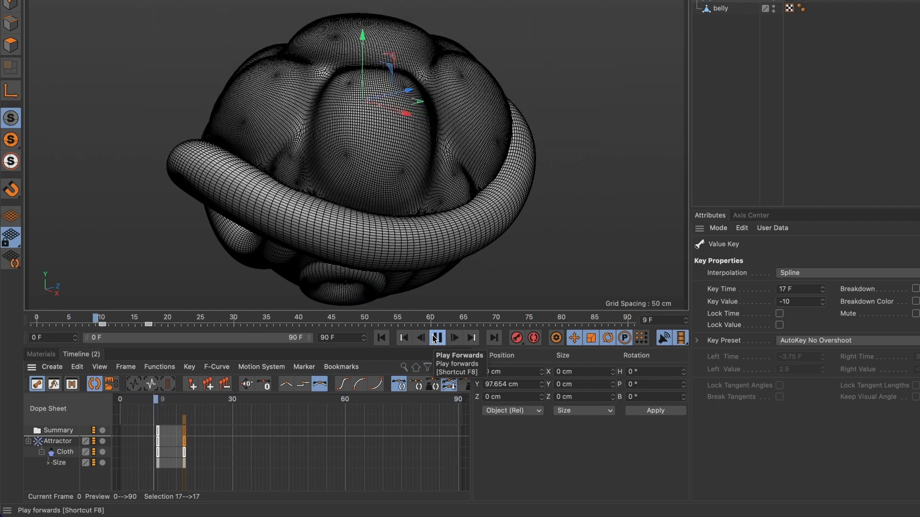
left_click(435, 338)
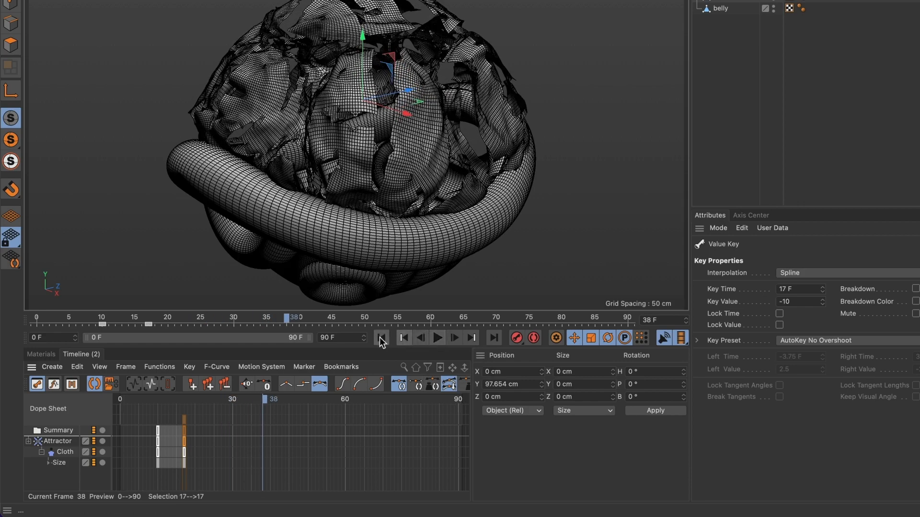
At frame 17, set the Attractor's Strength to -50 and update its keyframe
left_click(150, 320)
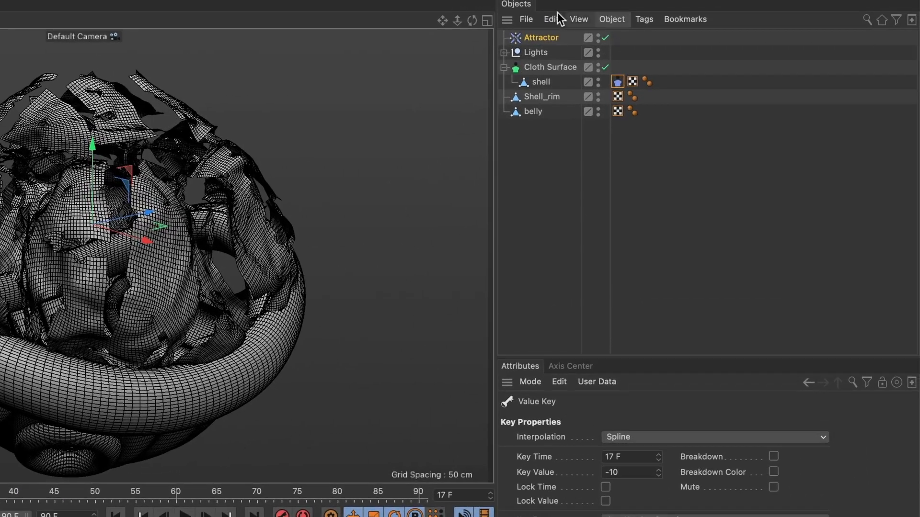
left_click(723, 0)
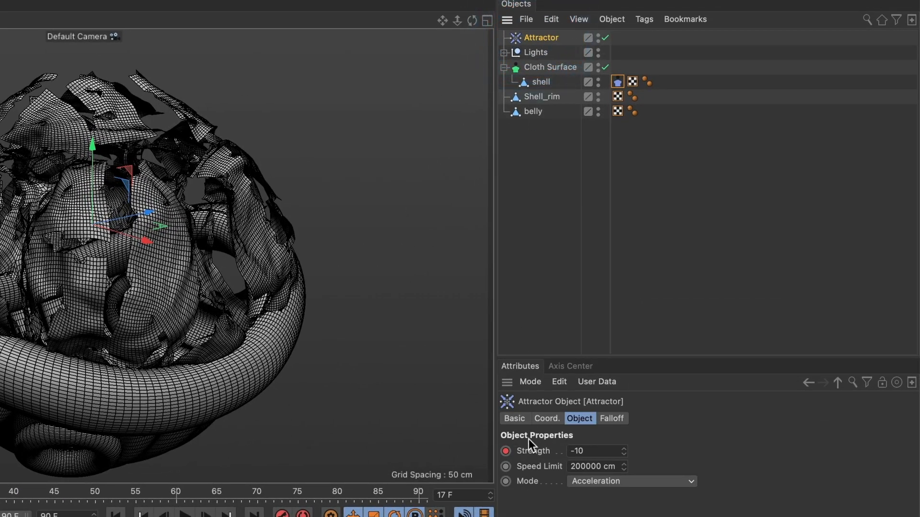
left_click(577, 451)
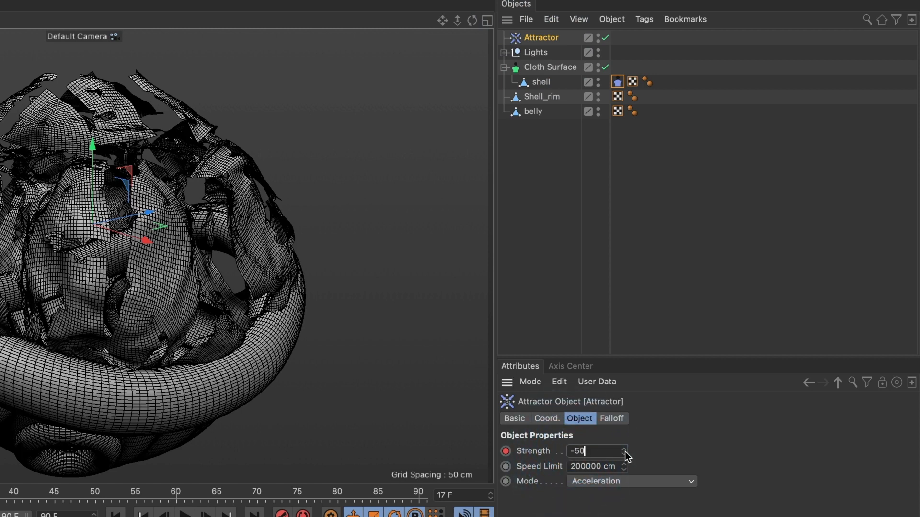
left_click(506, 451)
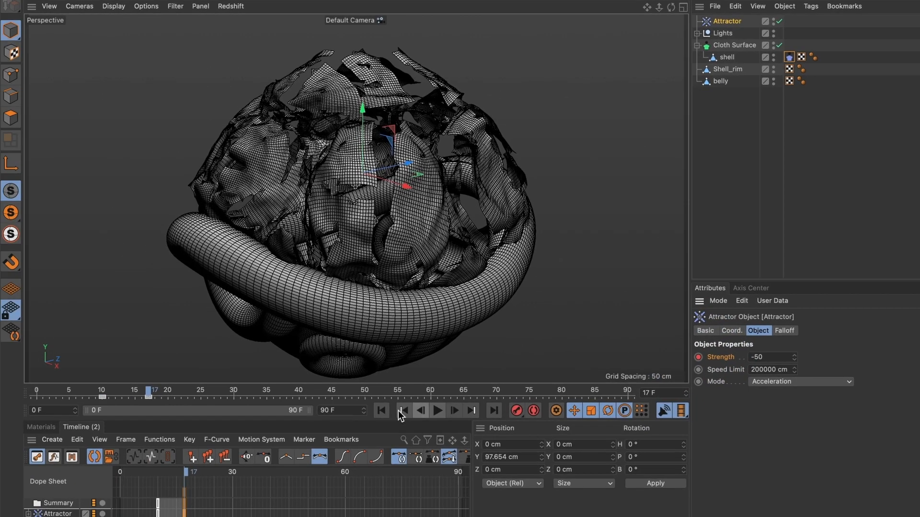
left_click(116, 514)
Play the simulation from the first frame to check the stronger burst, and rewind to the start
left_click(382, 411)
left_click(438, 410)
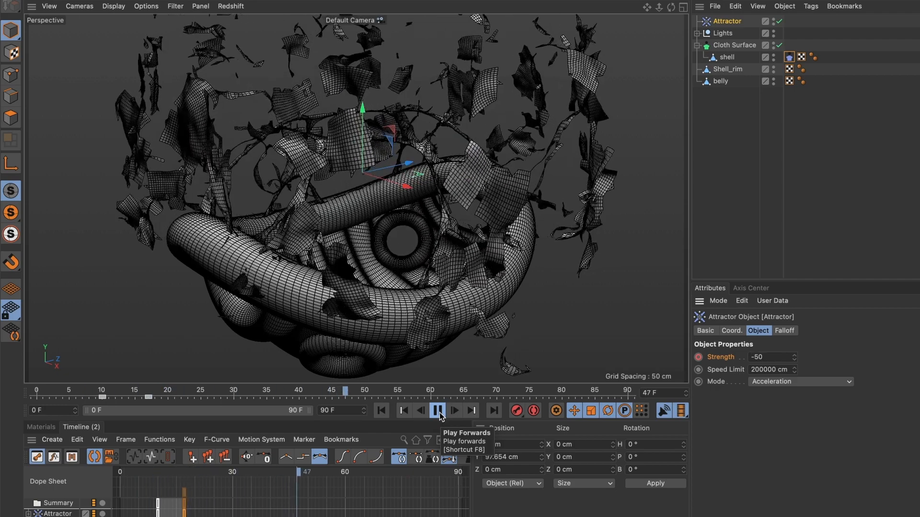
left_click(437, 411)
left_click(382, 412)
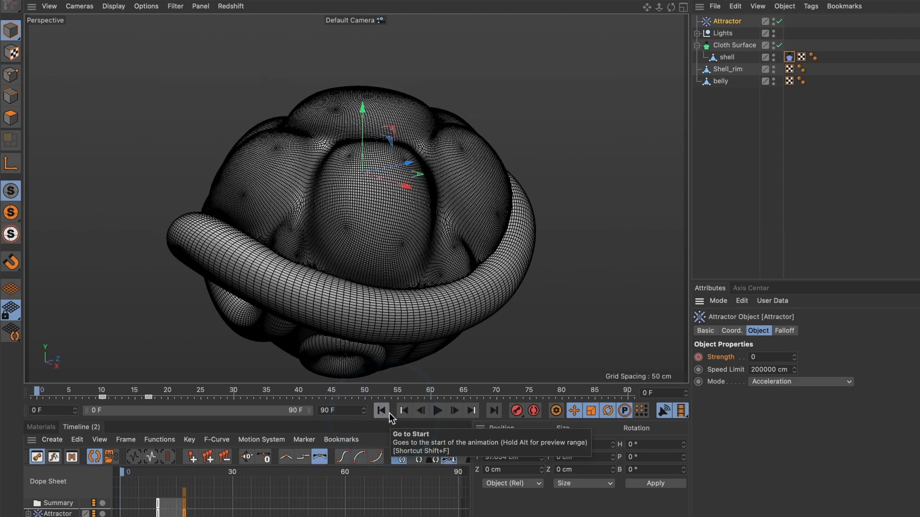
Set Tear to 130 % in the shell's Cloth tag, play the simulation to check the pieces, and rewind
left_click(789, 58)
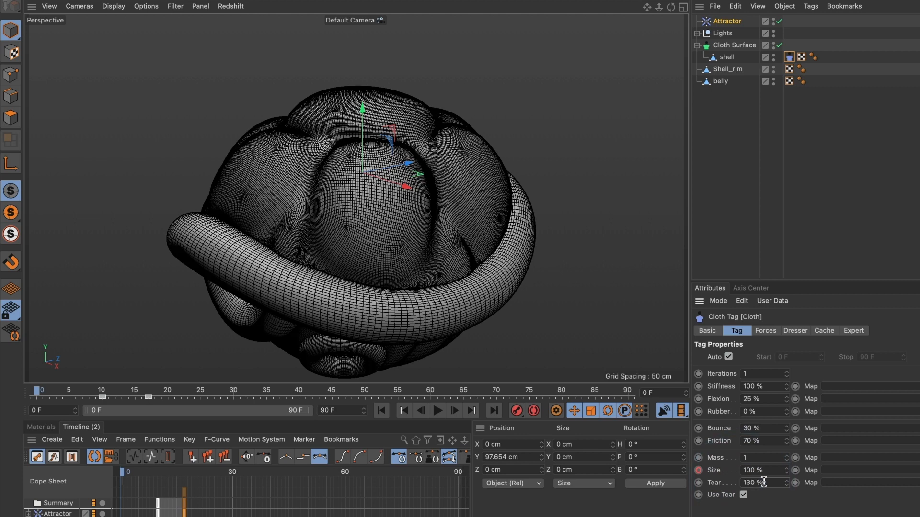
left_click(437, 410)
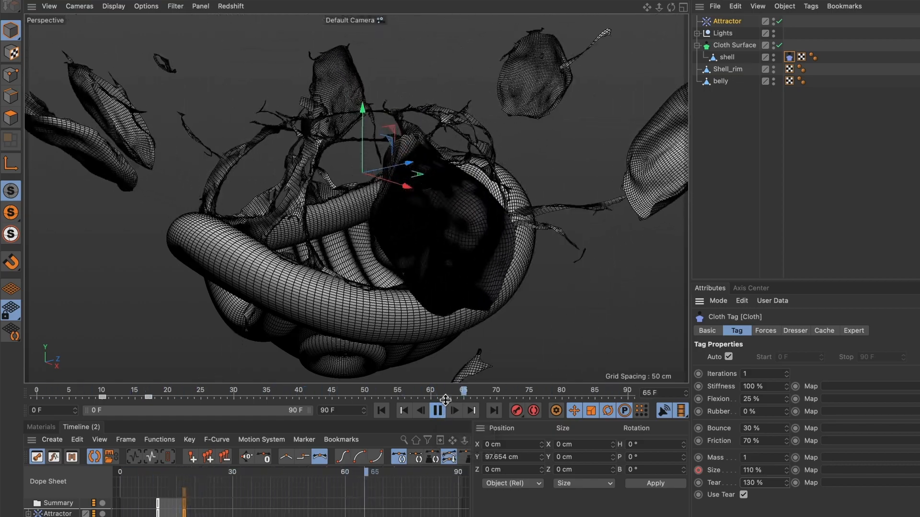
left_click(438, 410)
left_click(381, 411)
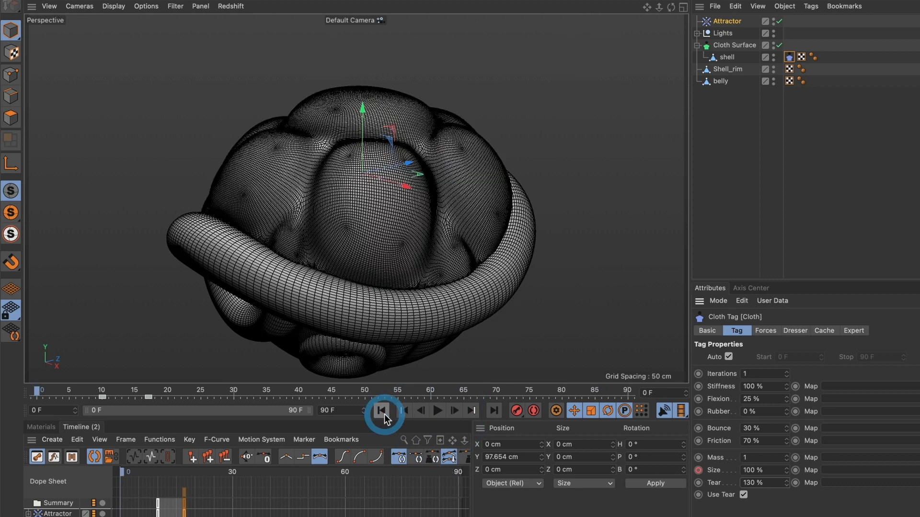
Select the shell and record a keyframe for its cloth Gravity of 0 at frame 27
left_click(349, 245)
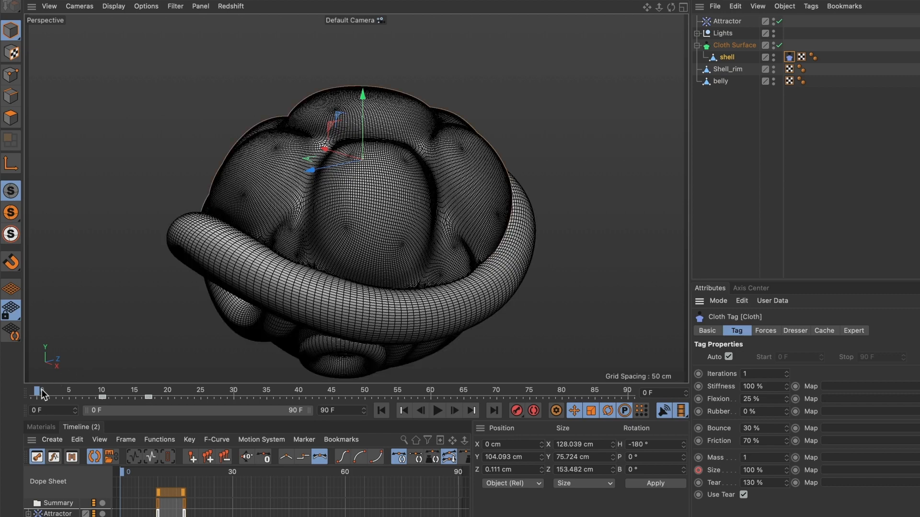
left_click_drag(40, 394, 213, 398)
left_click(215, 393)
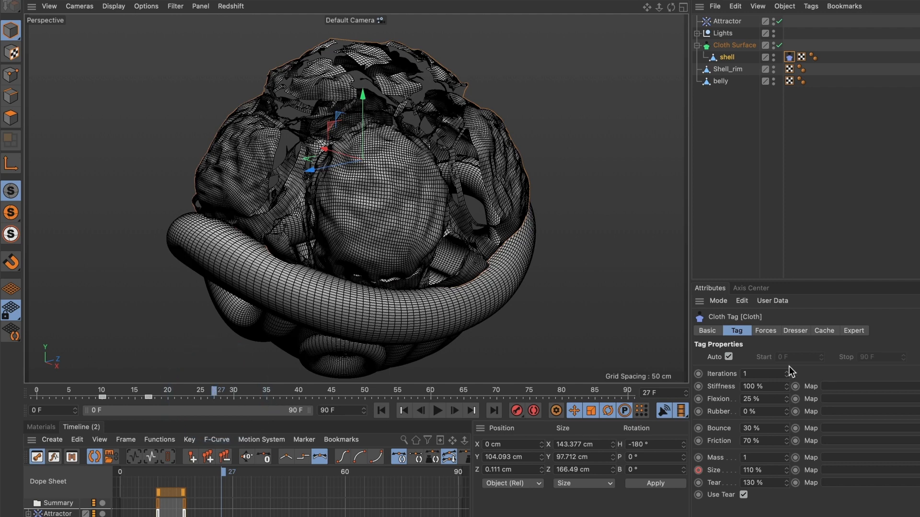
left_click(766, 332)
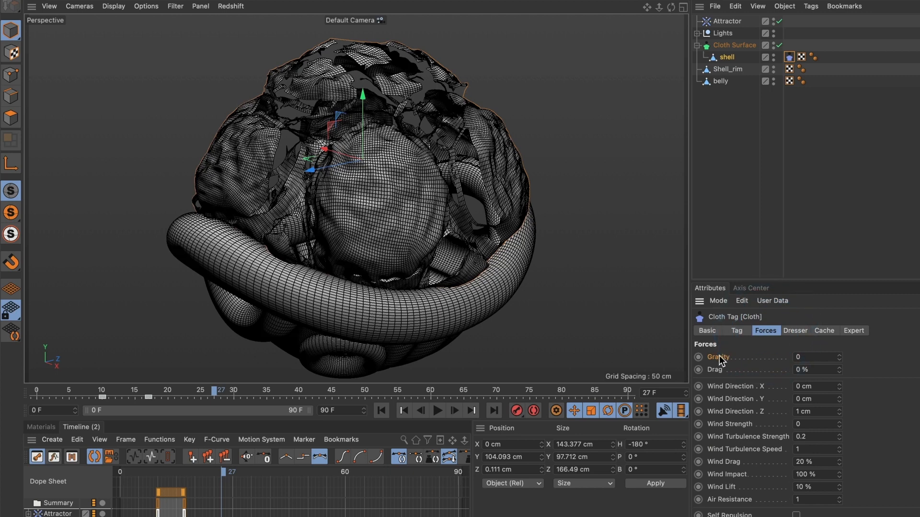
left_click(698, 358, "ctrl")
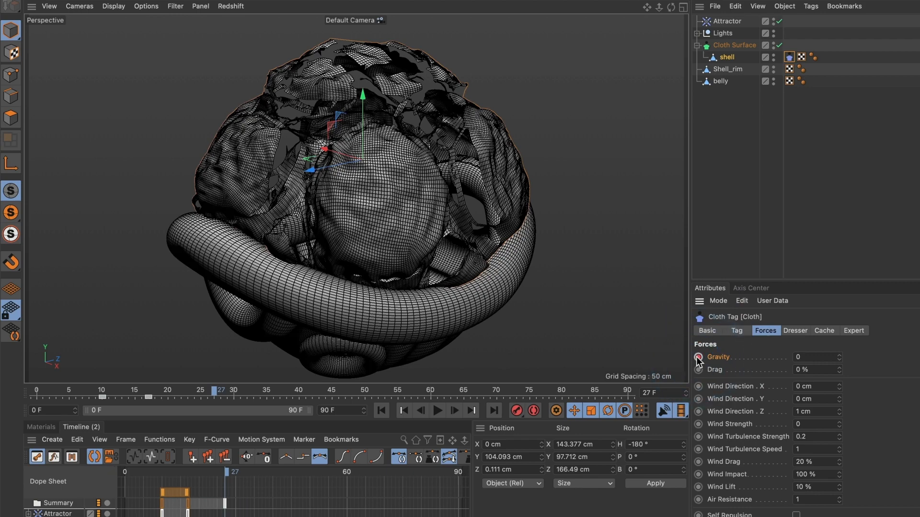
At frame 40, set the shell's cloth Gravity to -1 and record a second keyframe
left_click_drag(217, 393, 300, 398)
left_click(299, 395)
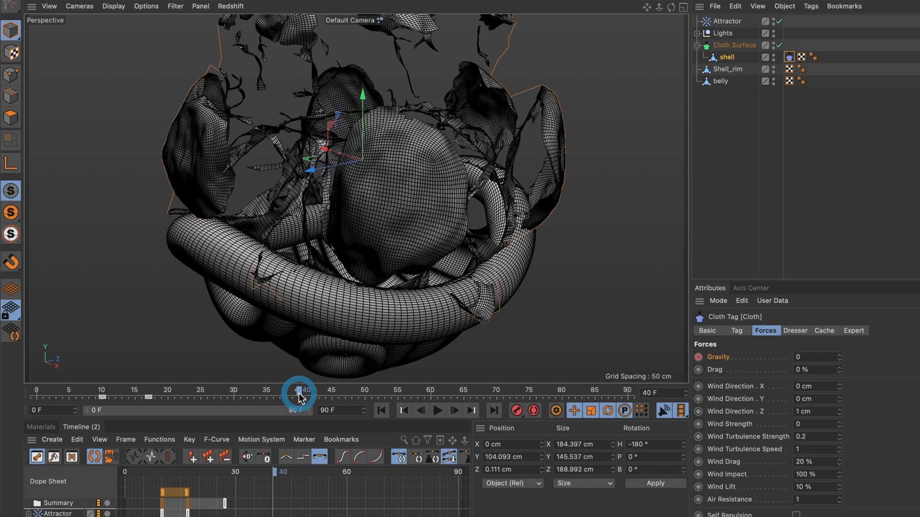
left_click(803, 357)
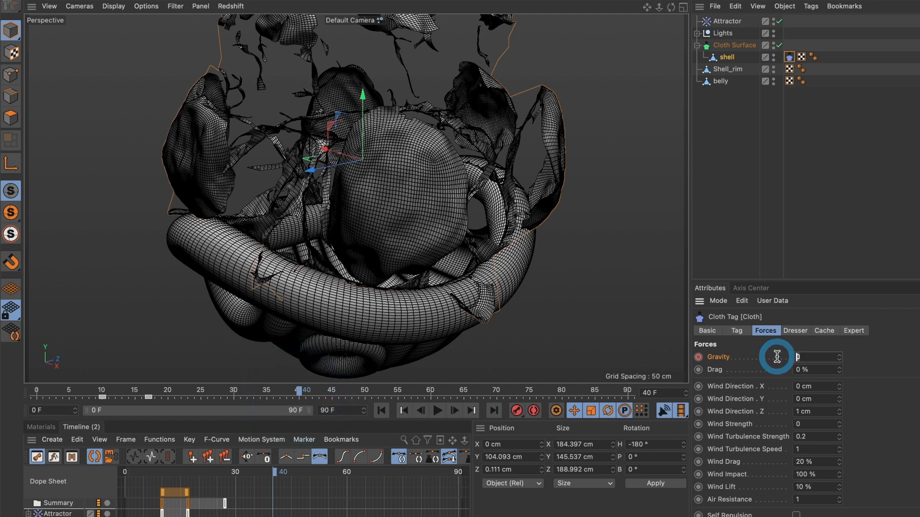
type("-1")
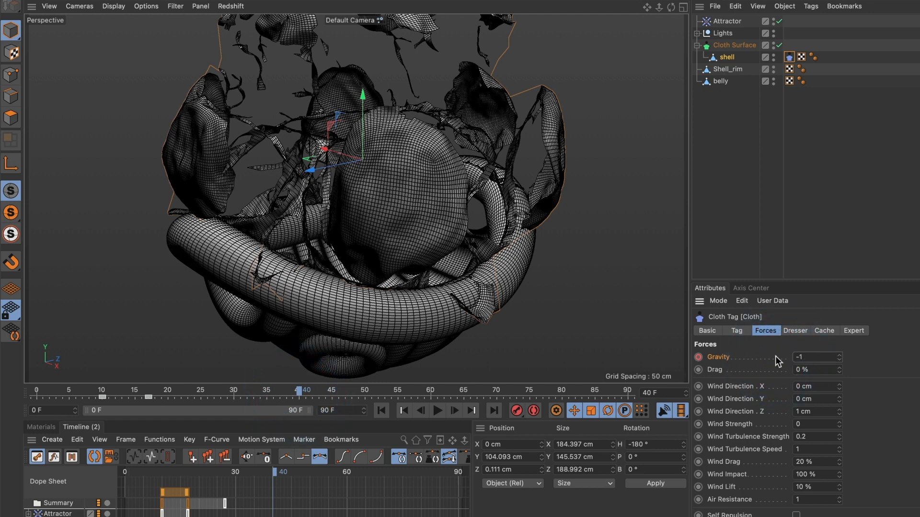
left_click(698, 357)
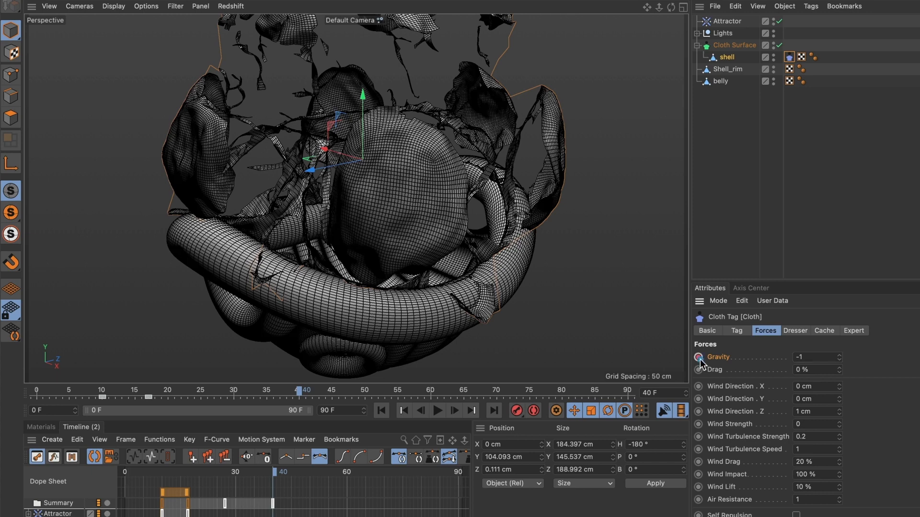
Play the simulation from the start to check the keyframed Gravity, and rewind to the first frame
left_click(382, 411)
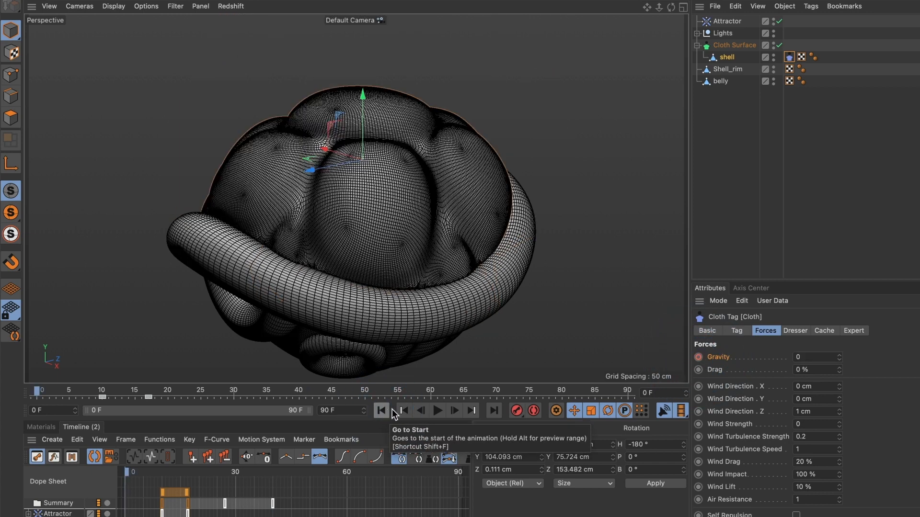
left_click(434, 410)
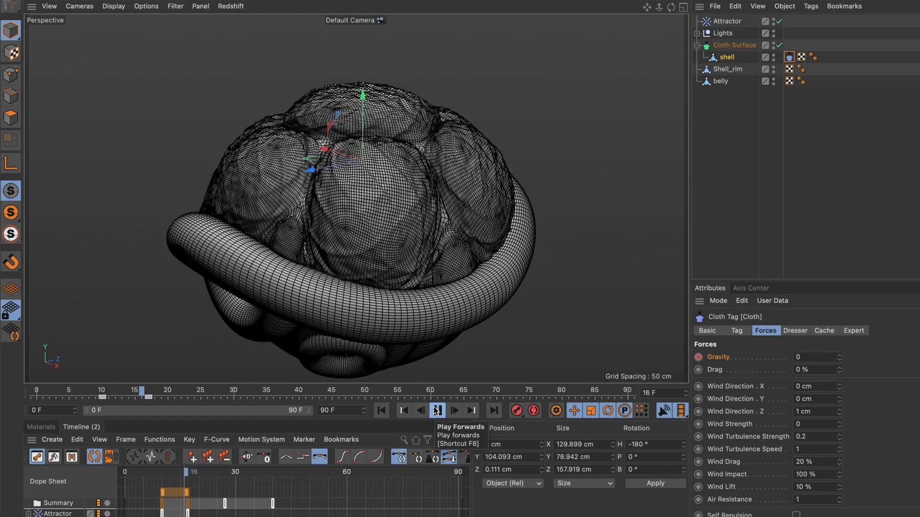
left_click(436, 410)
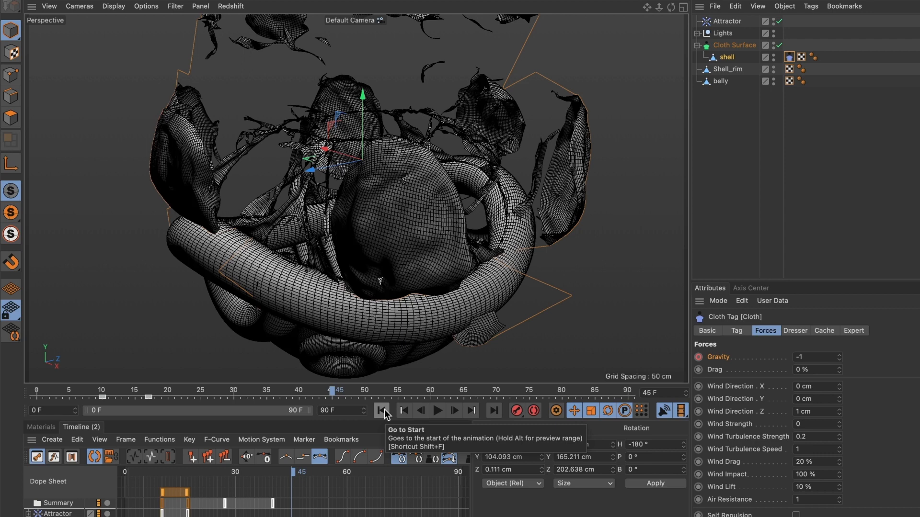
left_click(382, 411)
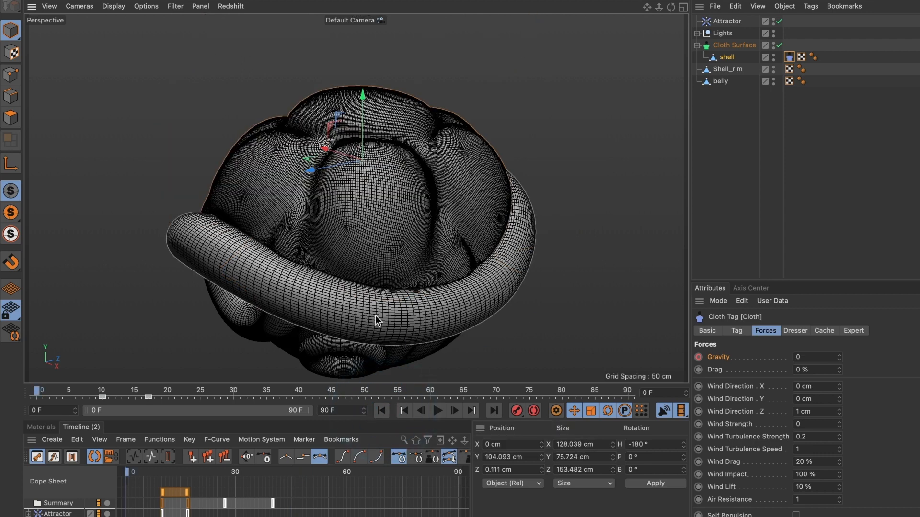
Add a Cloth Collider simulation tag to the Shell_rim object
left_click(375, 316)
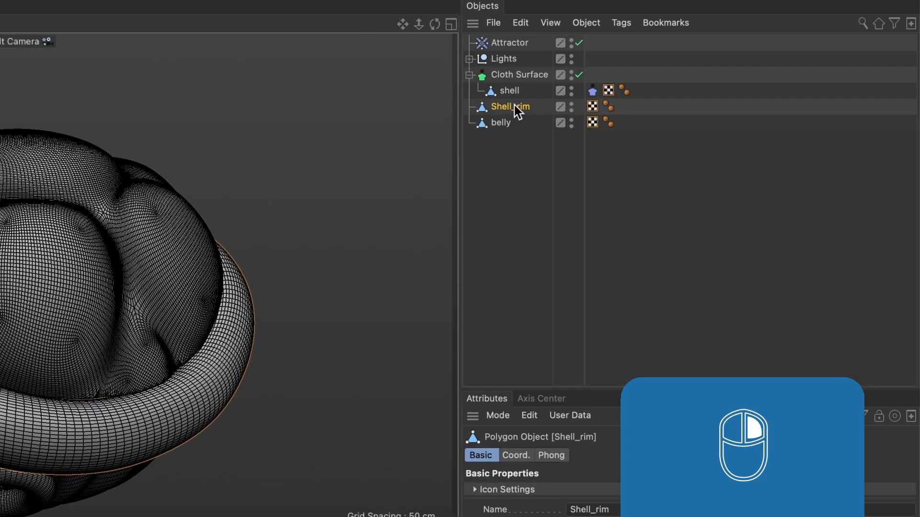
right_click(514, 105)
mouse_move(564, 279)
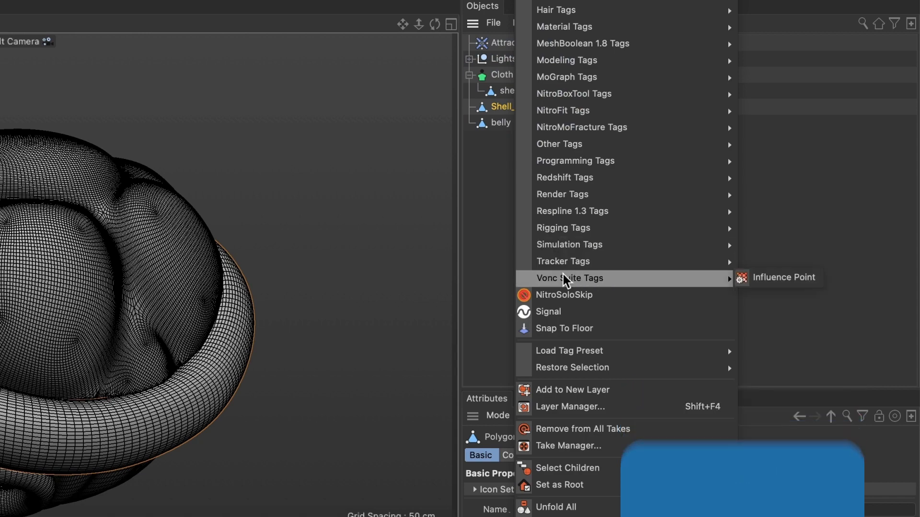
mouse_move(608, 244)
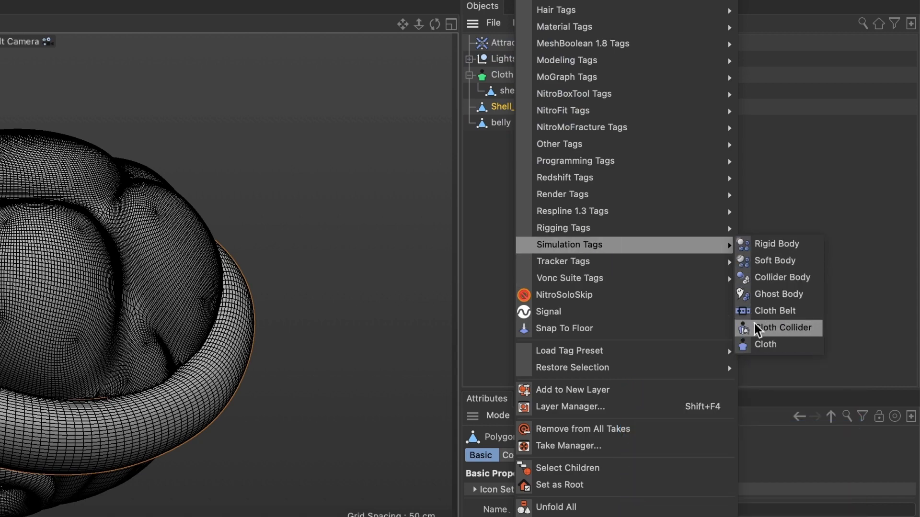
left_click(776, 327)
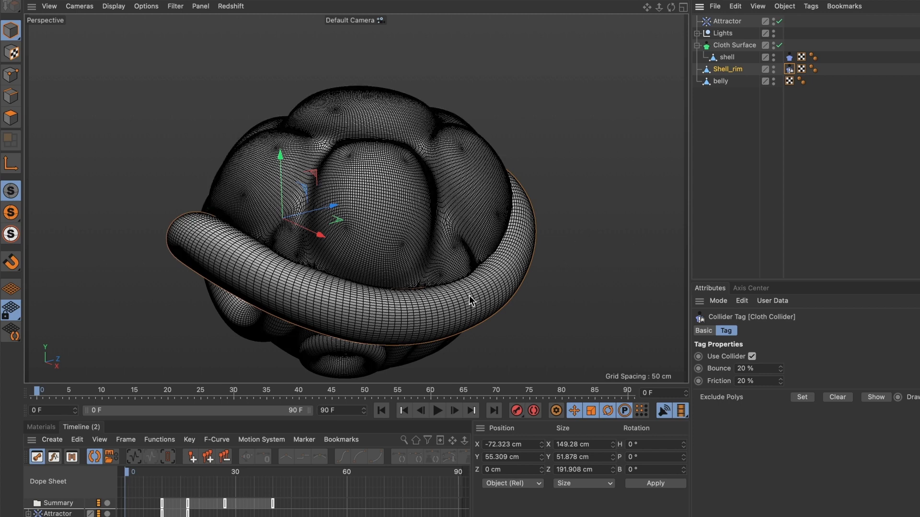
Play the simulation from the start to check the shell against the colliding rim, and rewind
left_click(381, 411)
left_click(437, 410)
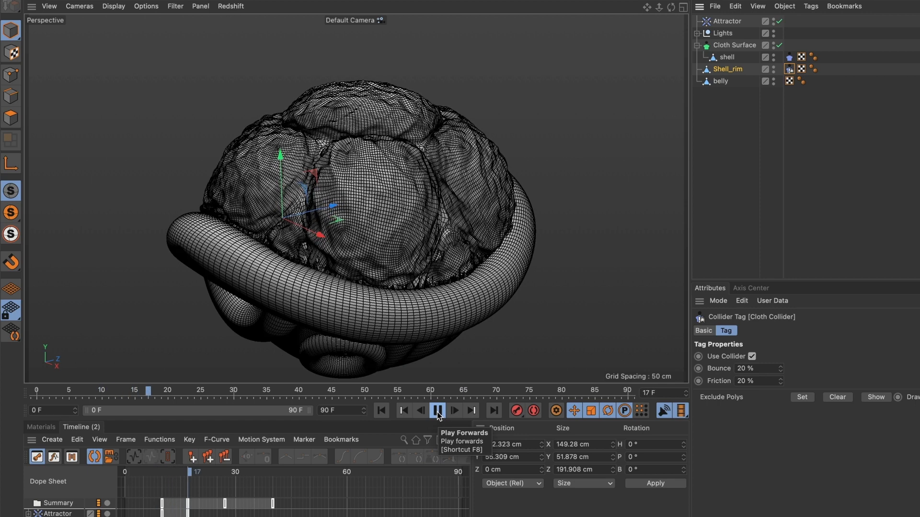
left_click(437, 411)
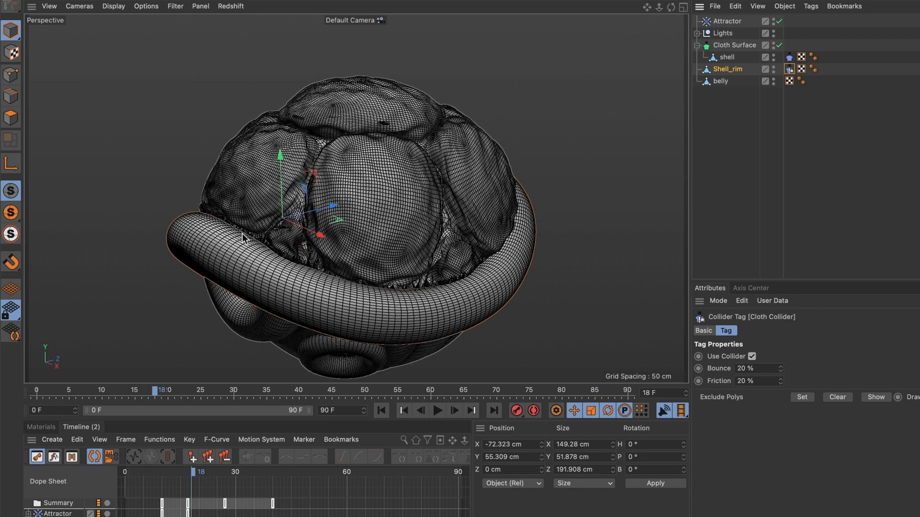
left_click(381, 411)
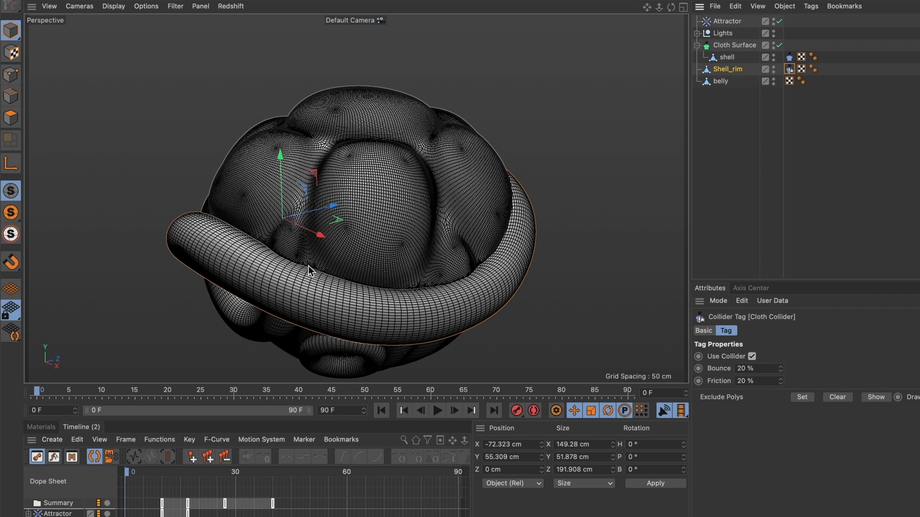
Scrub the simulation to frame 28 and keyframe Use Collider as disabled in the Shell_rim's Cloth Collider tag
left_click_drag(40, 394, 63, 392)
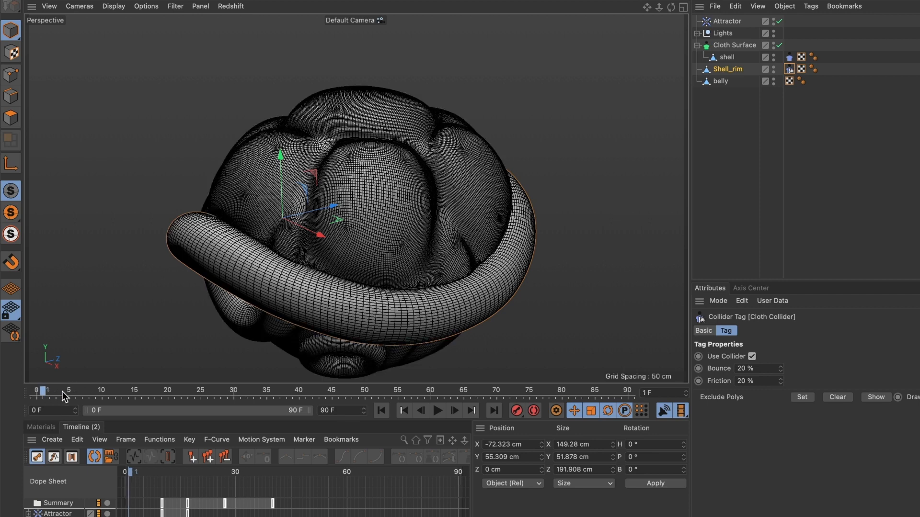
left_click_drag(126, 391, 223, 399)
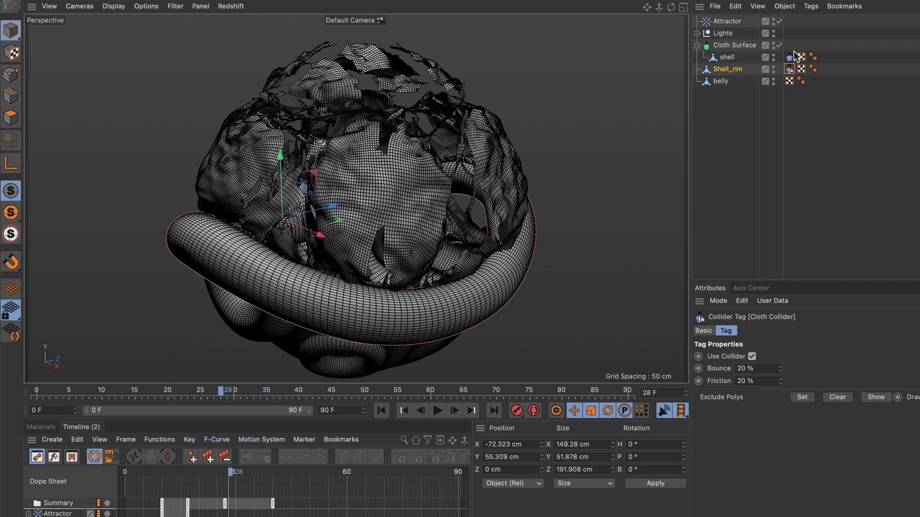
left_click(786, 68)
left_click(699, 356)
left_click(751, 357)
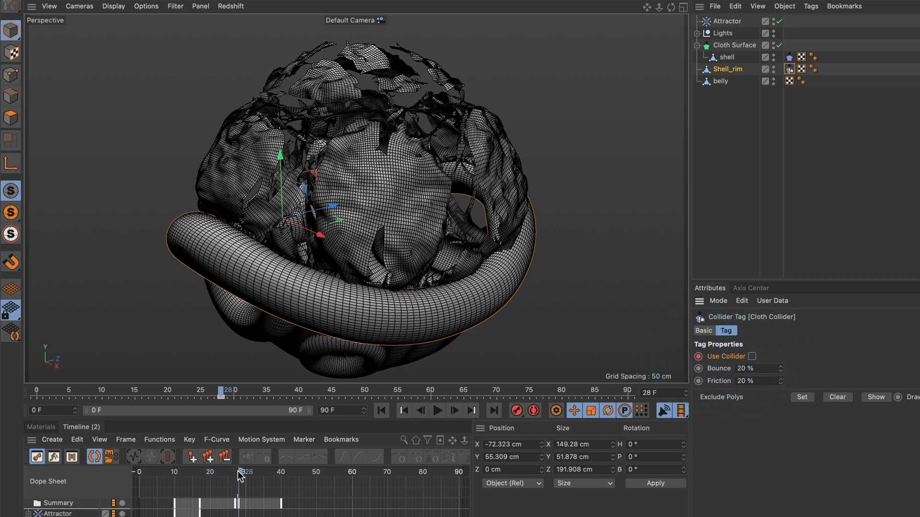
Scrub the simulation to frame 32, keyframe Use Collider as enabled in the Shell_rim's Cloth Collider tag, and rewind to the first frame
left_click_drag(244, 474, 258, 475)
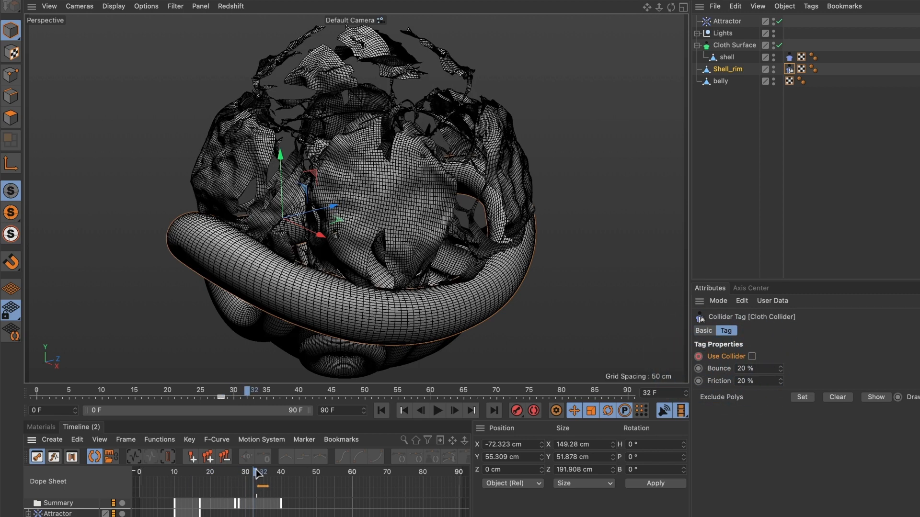
left_click(752, 358)
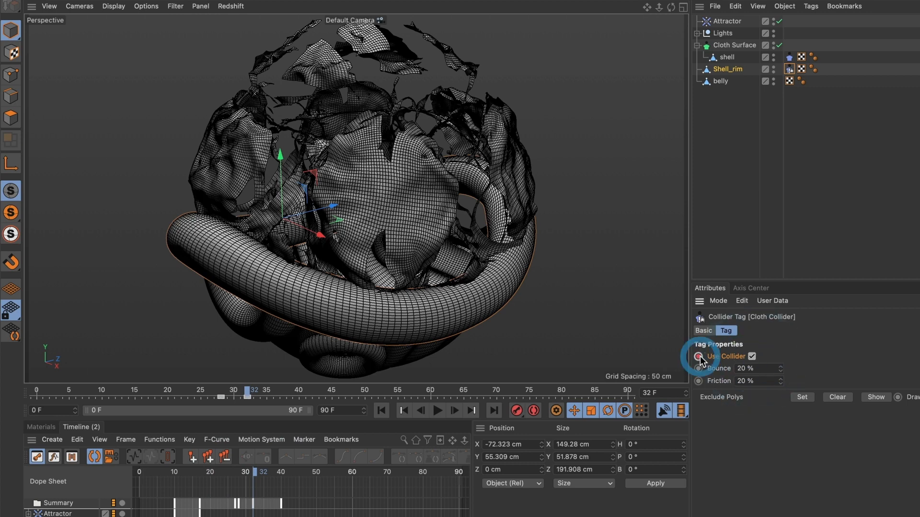
left_click(383, 412)
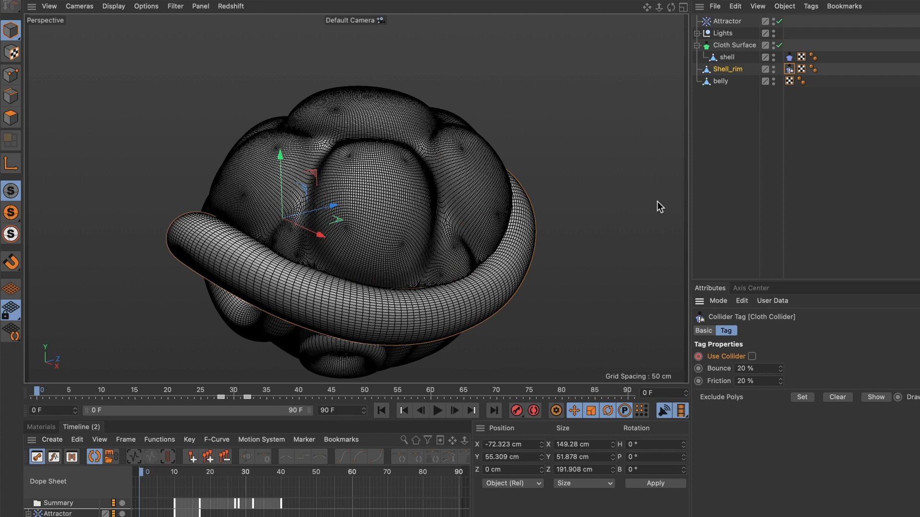
Calculate the simulation cache for the shell's Cloth tag, starting at frame 0
left_click(789, 57)
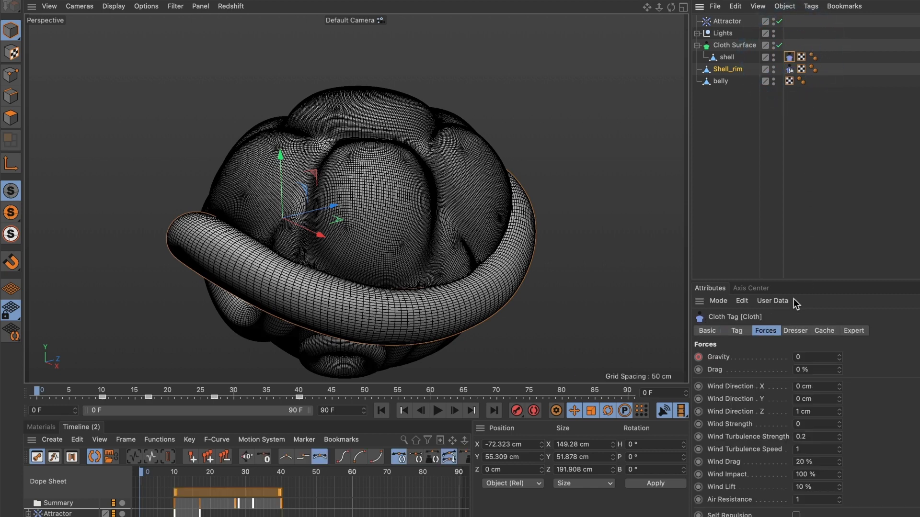
left_click(819, 332)
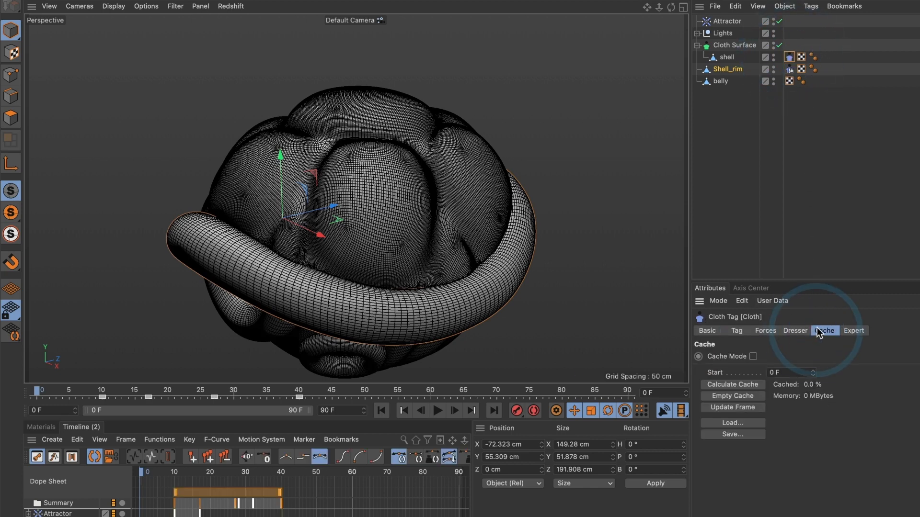
left_click(731, 386)
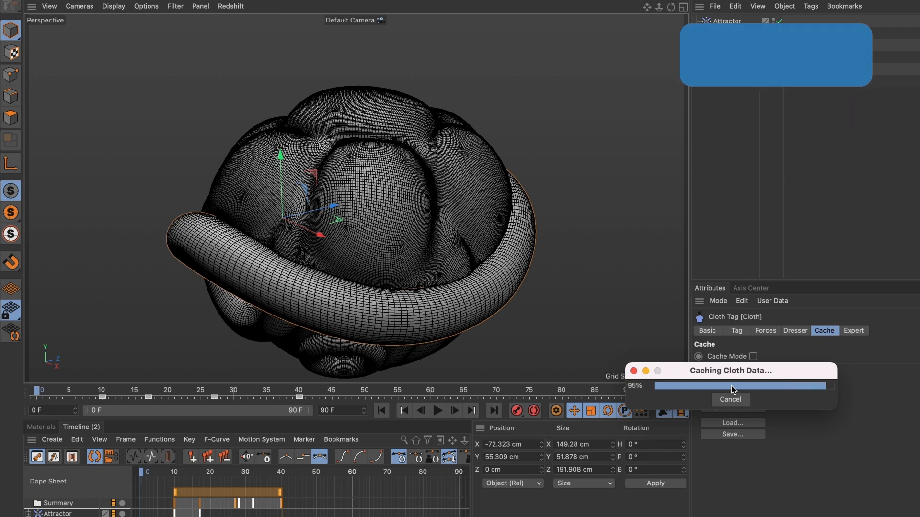
Play the cached cloth simulation from the start and examine the bursting shell and the rim up close and from the front
left_click(382, 411)
left_click(437, 411)
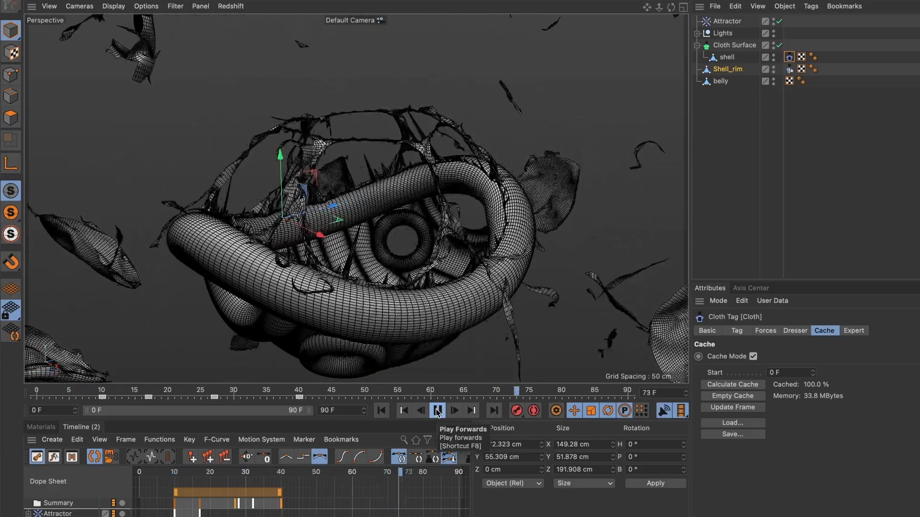
right_click_drag(482, 298, 530, 273, "alt")
left_click_drag(482, 276, 501, 269, "alt")
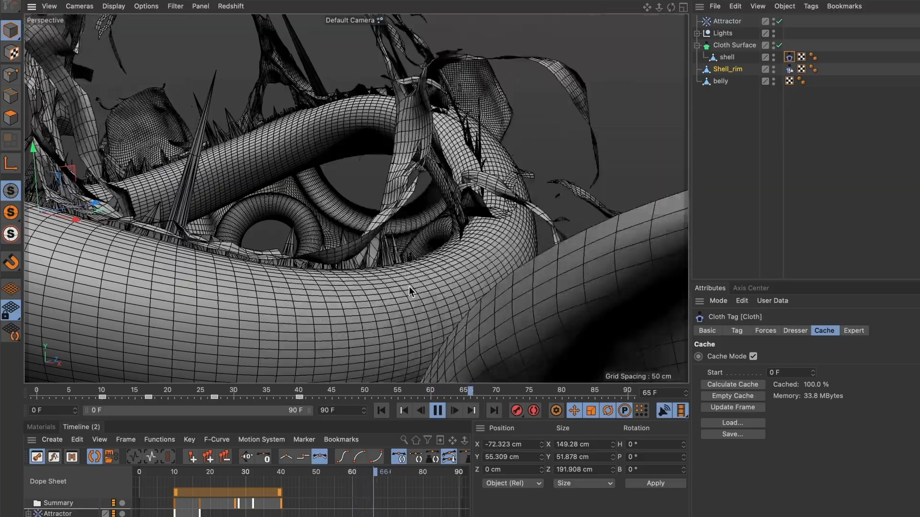
right_click_drag(409, 287, 332, 298, "alt")
left_click_drag(332, 297, 442, 294, "alt")
right_click_drag(442, 294, 370, 289, "alt")
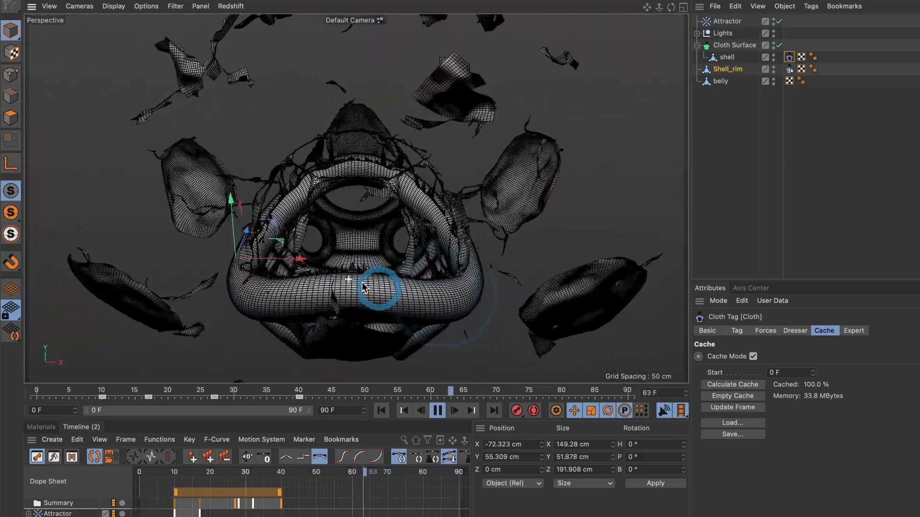
left_click_drag(369, 289, 309, 279, "alt")
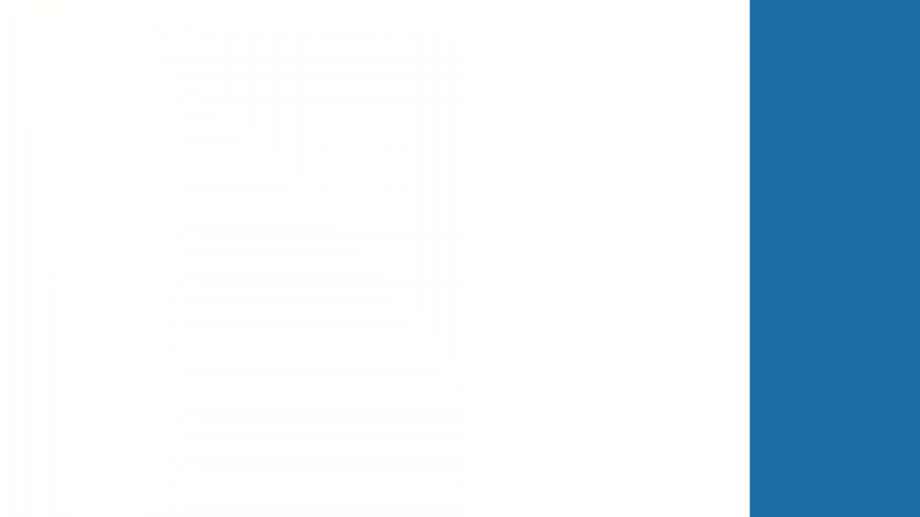